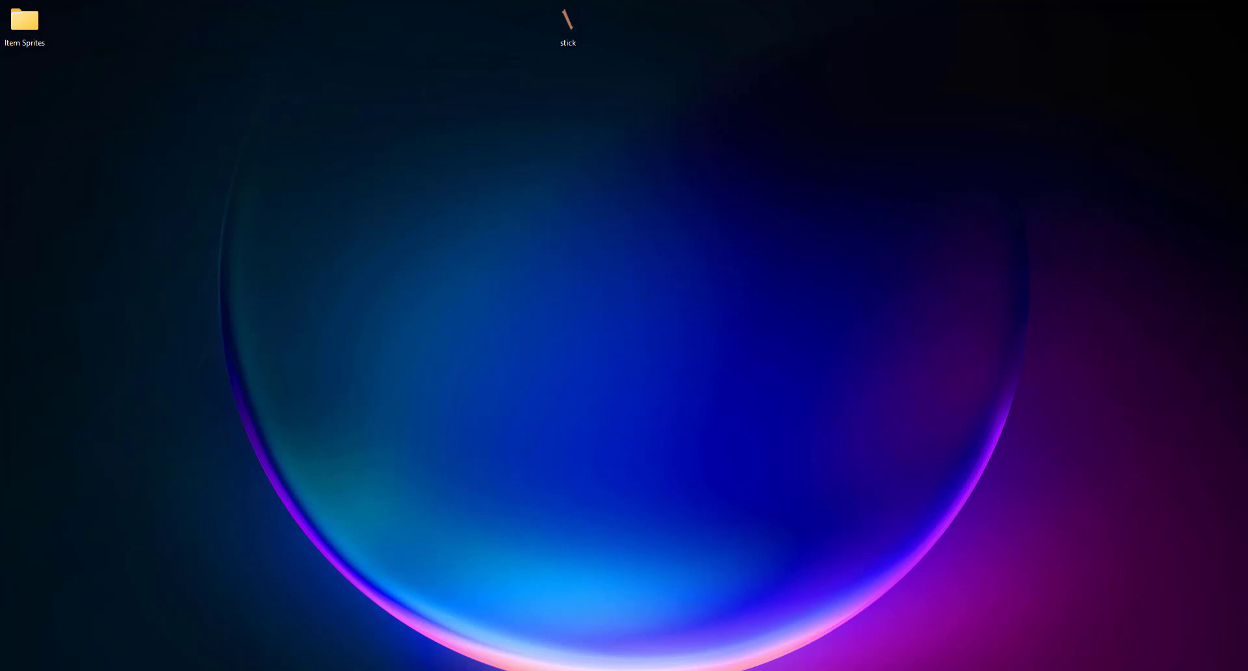
Step: Close the Item Sprites window and select the Item Sprites folder on the desktop
double_click(32, 29)
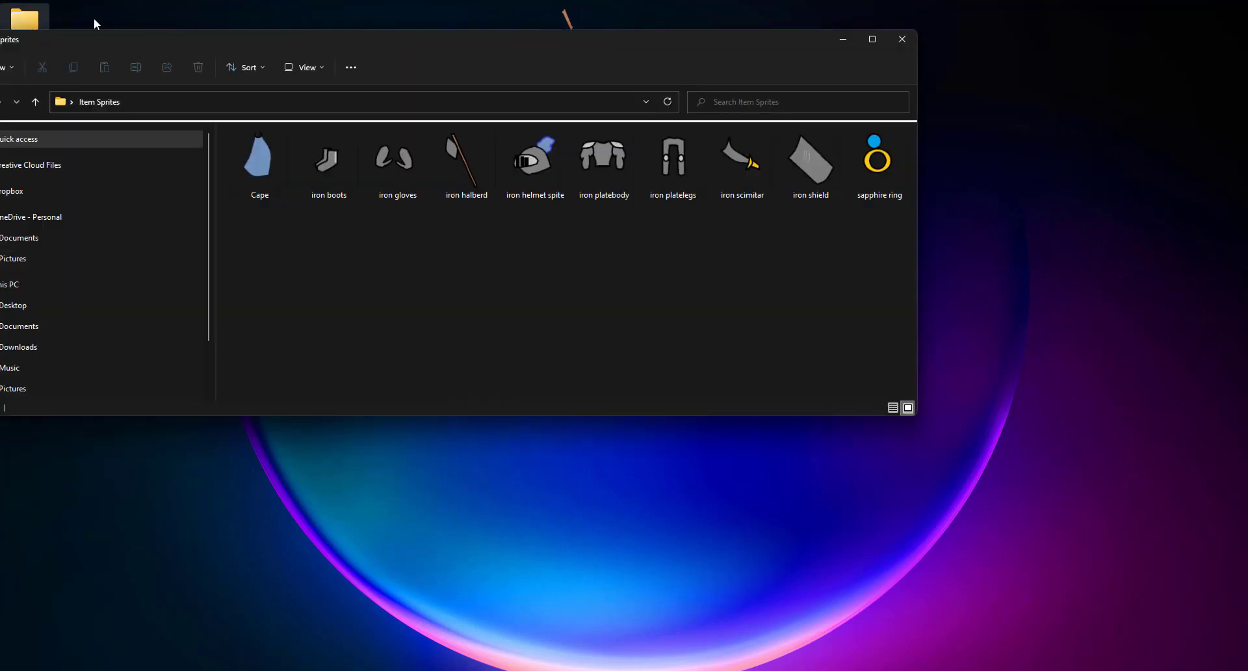
left_click(903, 39)
left_click(11, 27)
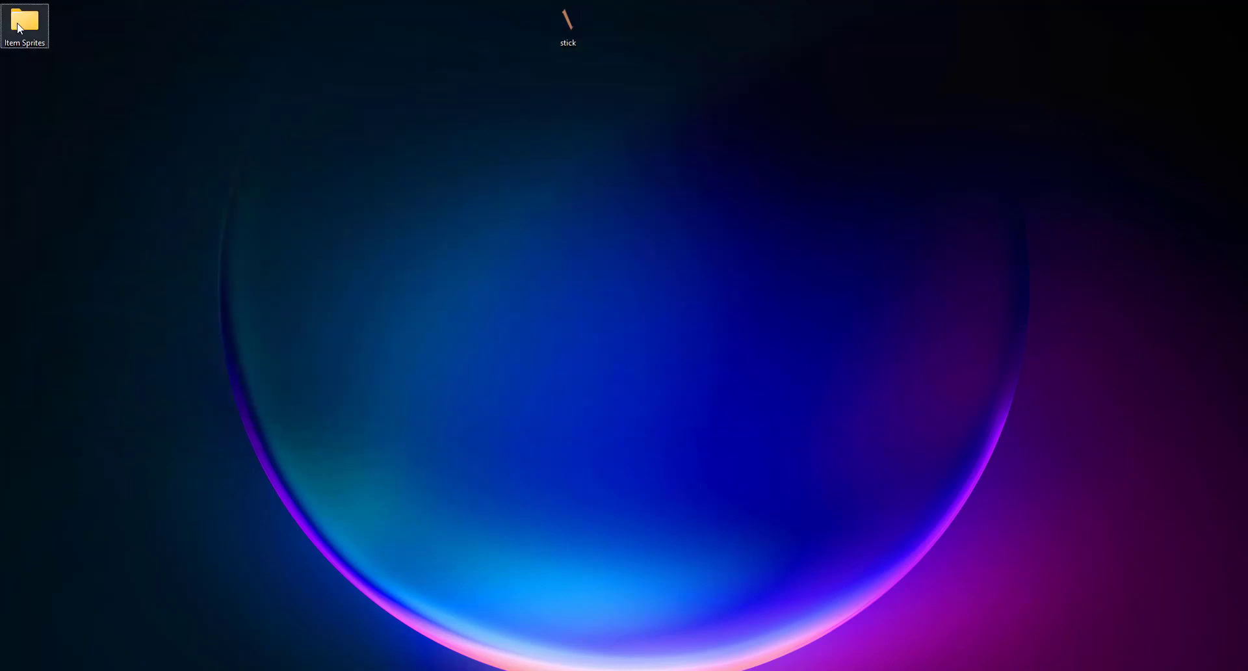
key("Delete")
left_click(40, 38)
left_click(47, 43)
Step: Copy the Item Sprites folder and paste it onto the desktop as Item Sprites - Copy
key("shift+F10")
left_click(115, 257)
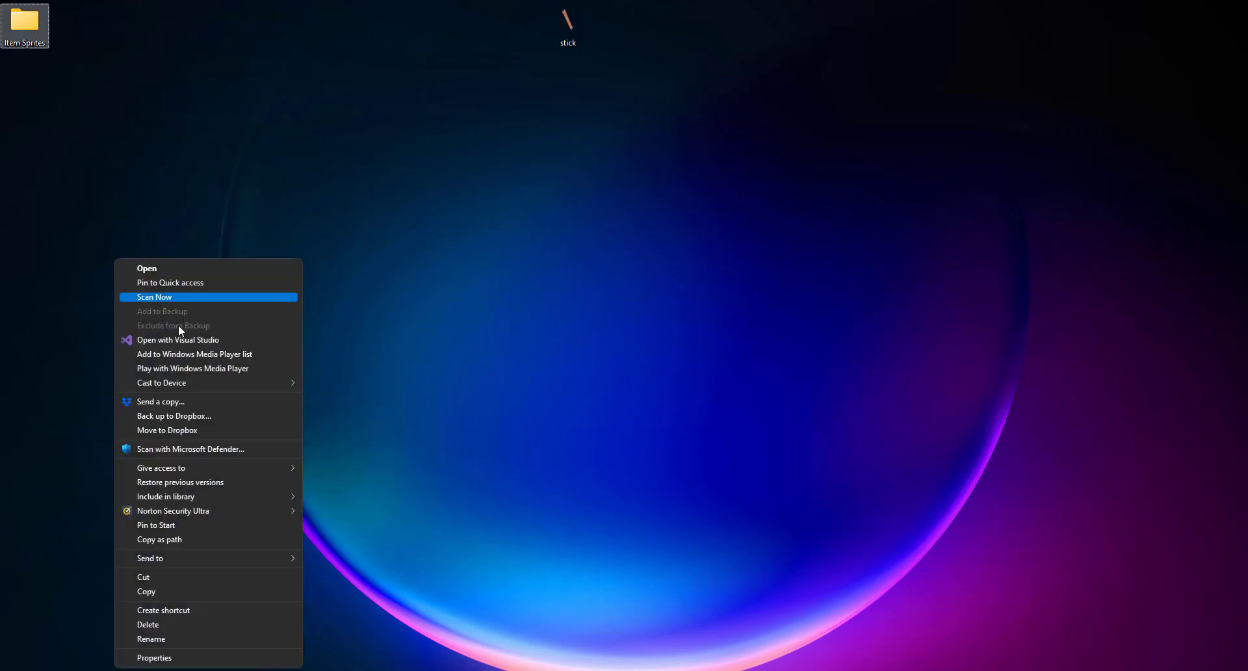
left_click(178, 581)
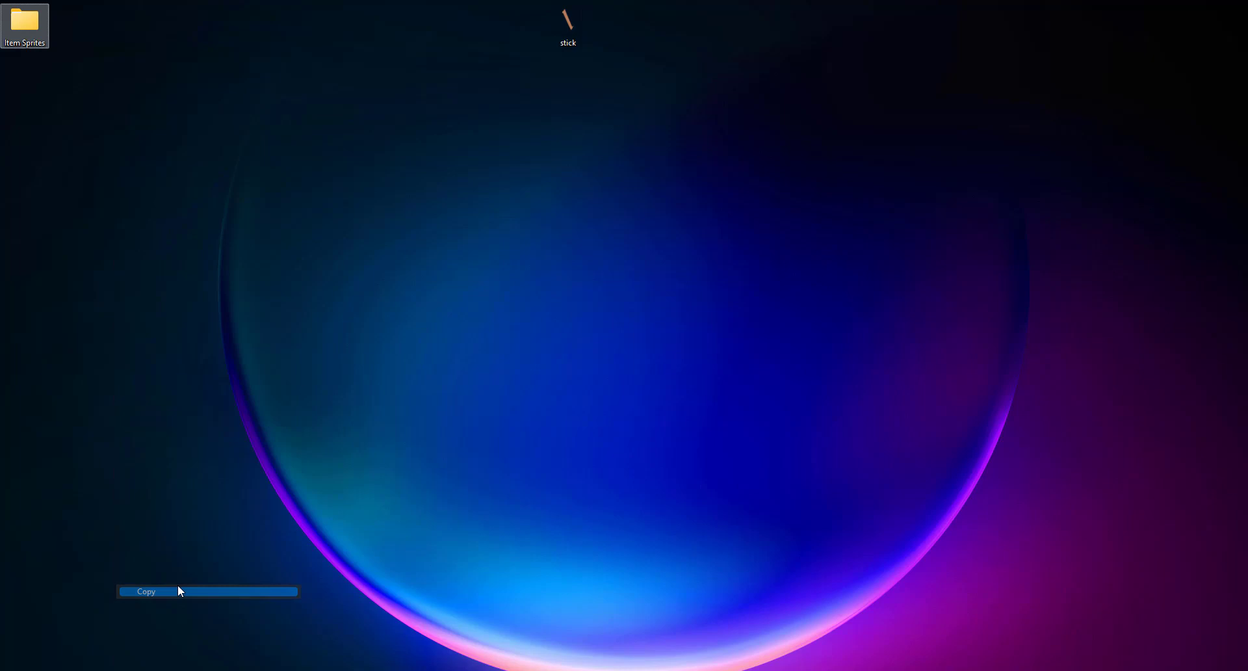
right_click(69, 23)
left_click(135, 311)
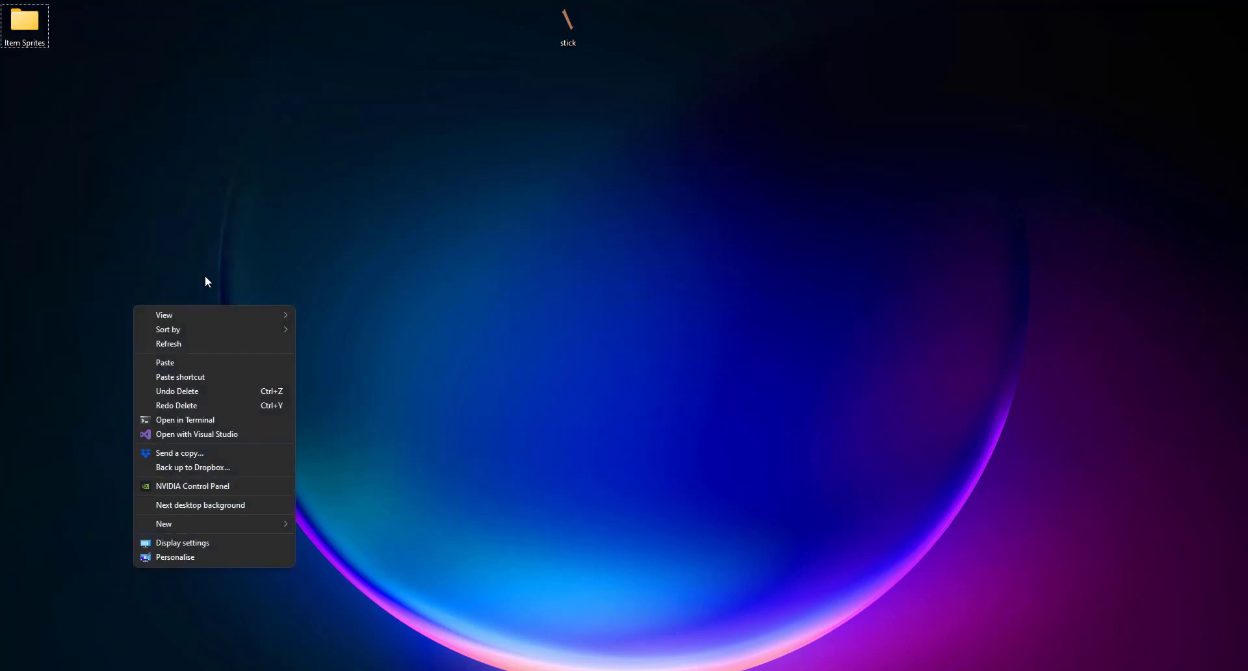
left_click(182, 364)
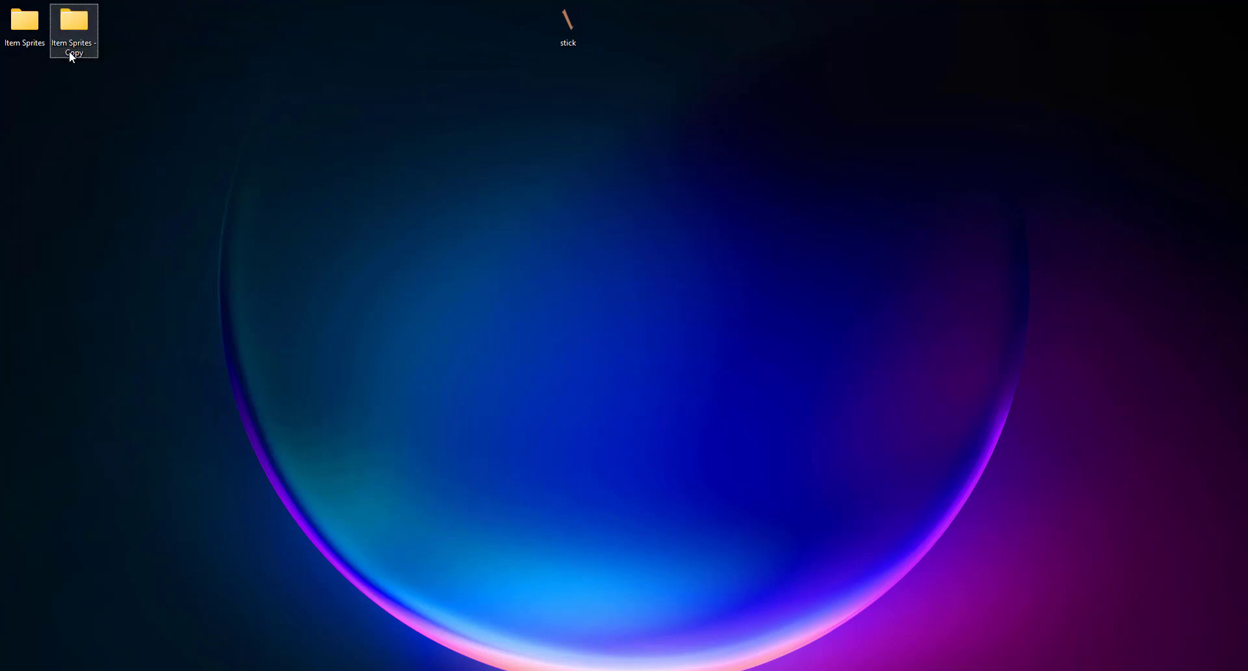
Step: Rename the copied folder to 'Dragon Item Sprites' and open it
left_click(70, 54)
type("tem Sprites")
double_click(72, 29)
Step: Open the iron helmet spite image with GIMP
left_click(536, 160)
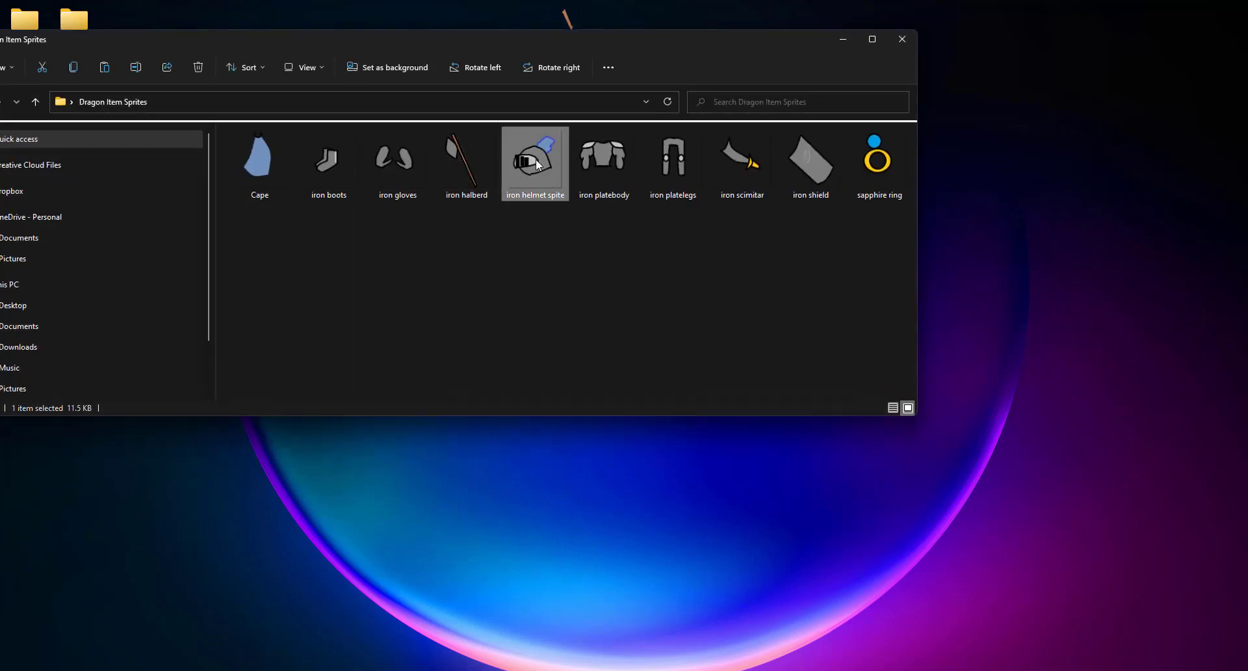
right_click(538, 164)
mouse_move(594, 228)
left_click(770, 227)
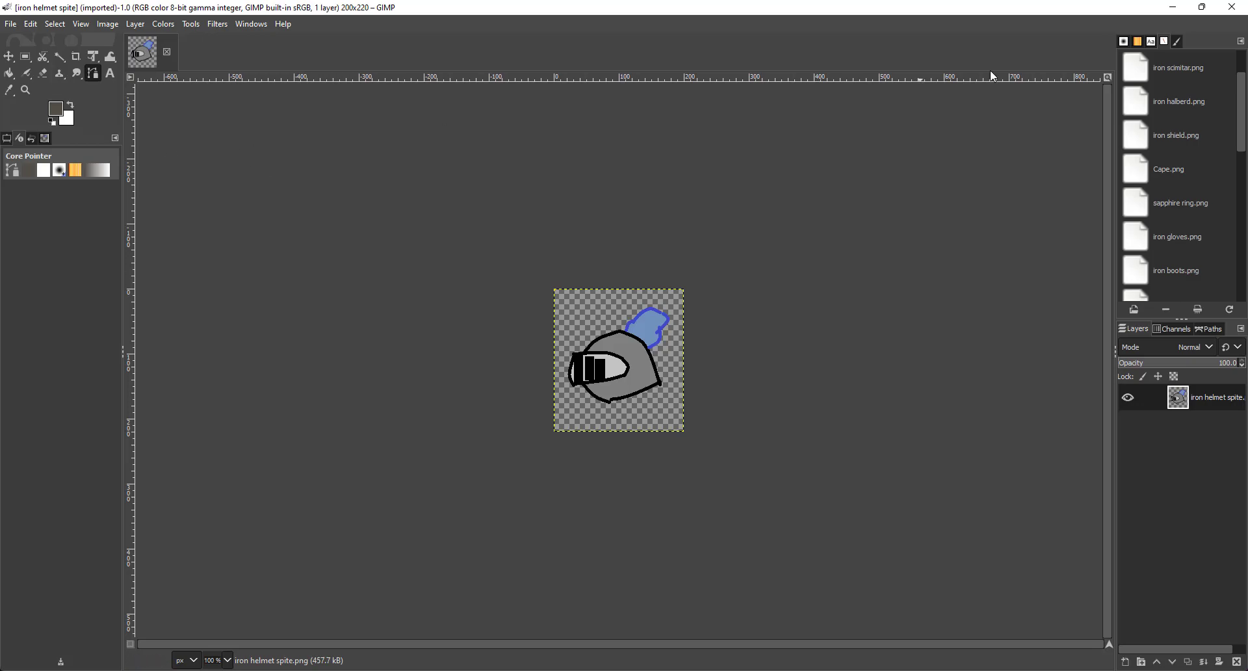
Step: Choose a red foreground colour in the colour dialog
left_click(57, 112)
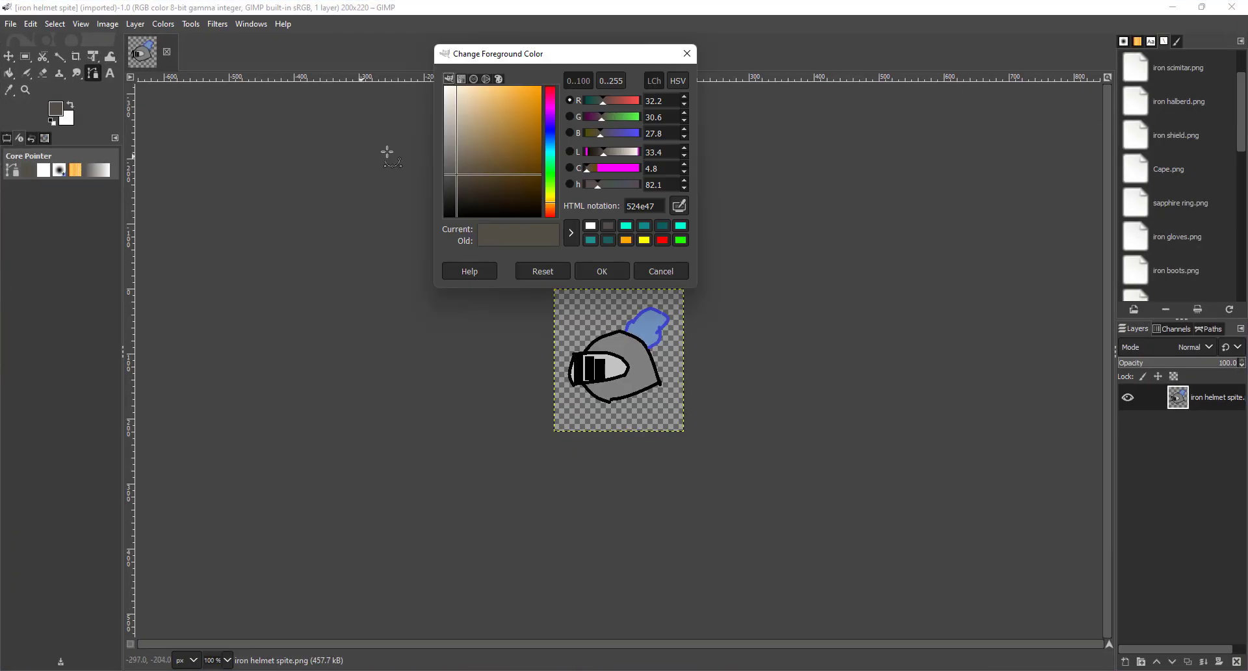
left_click(551, 88)
left_click(541, 87)
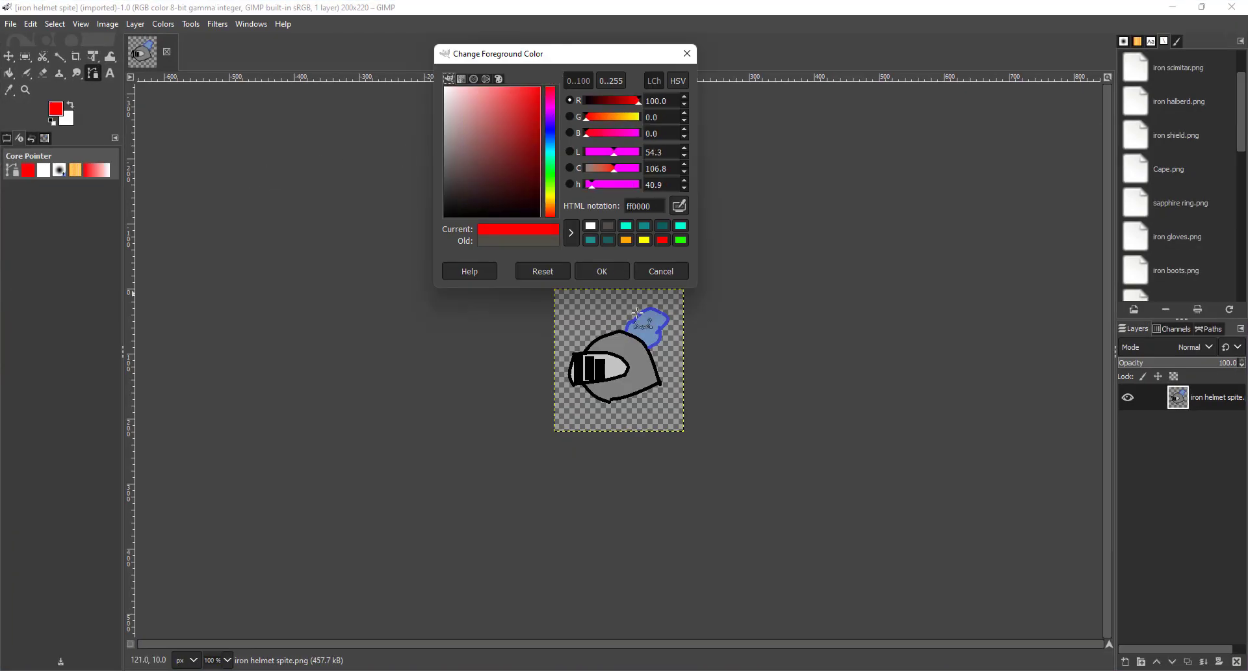
left_click(637, 354)
left_click_drag(637, 354, 626, 338)
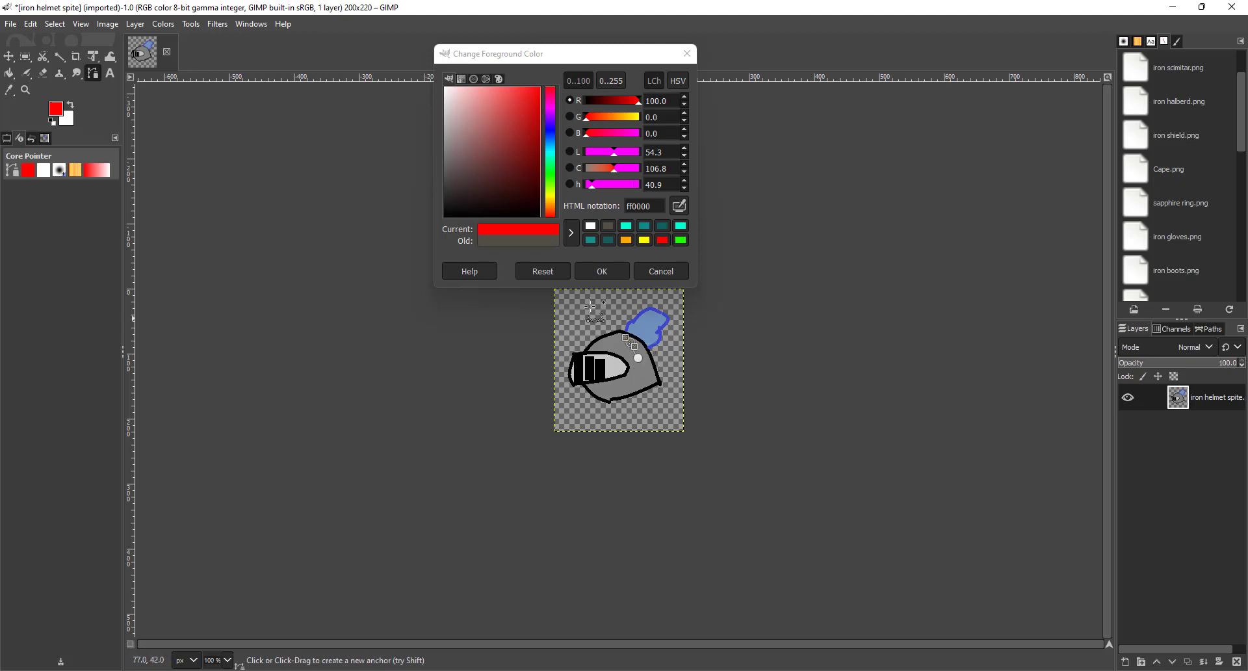
Step: Bucket-fill the grey helmet body dark red 6c0000, undoing the stray outline fill
left_click(9, 72)
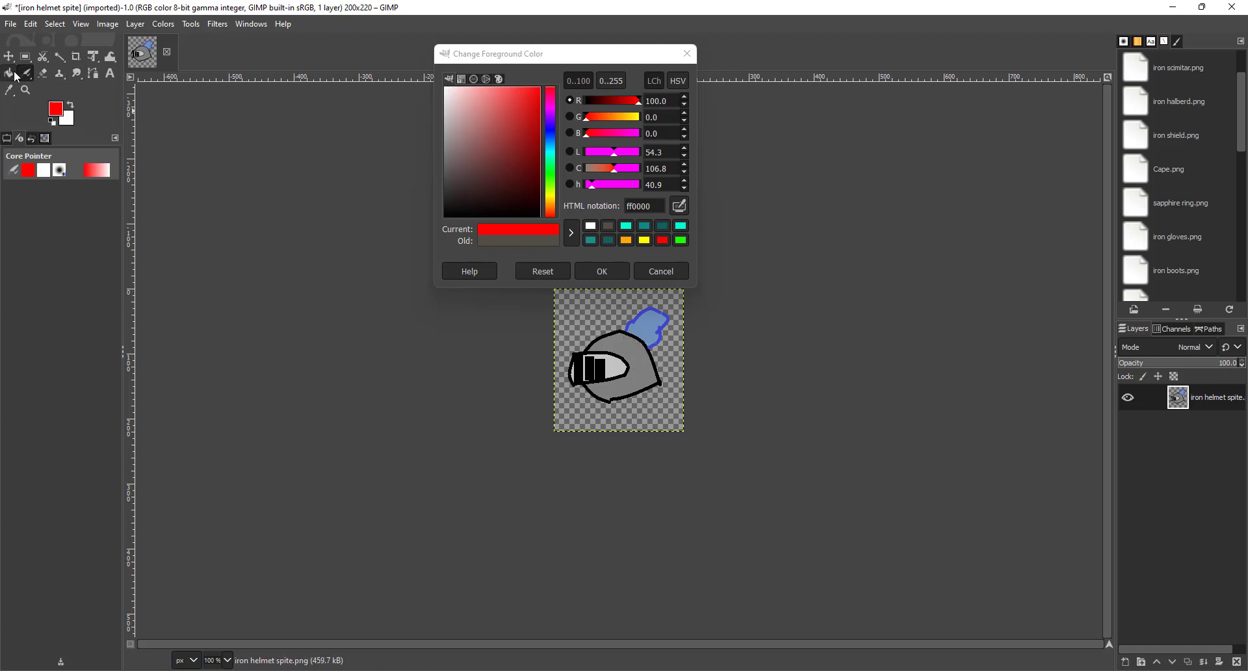
left_click(621, 354)
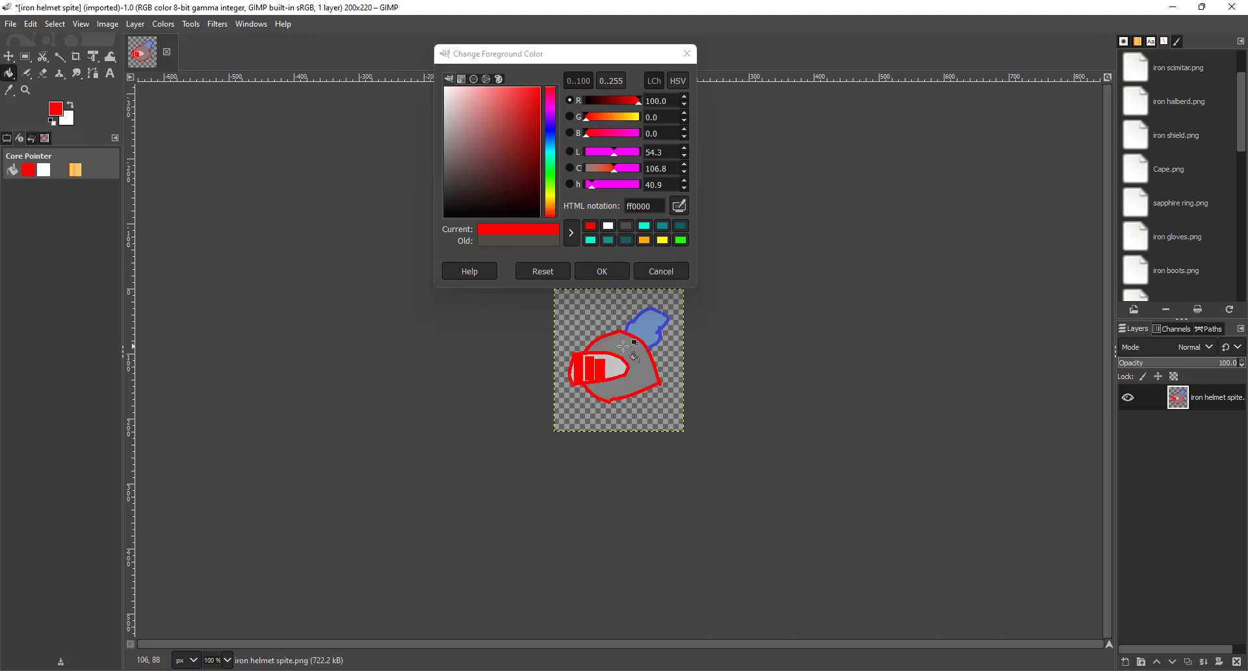
key("ctrl+z")
key("ctrl+y")
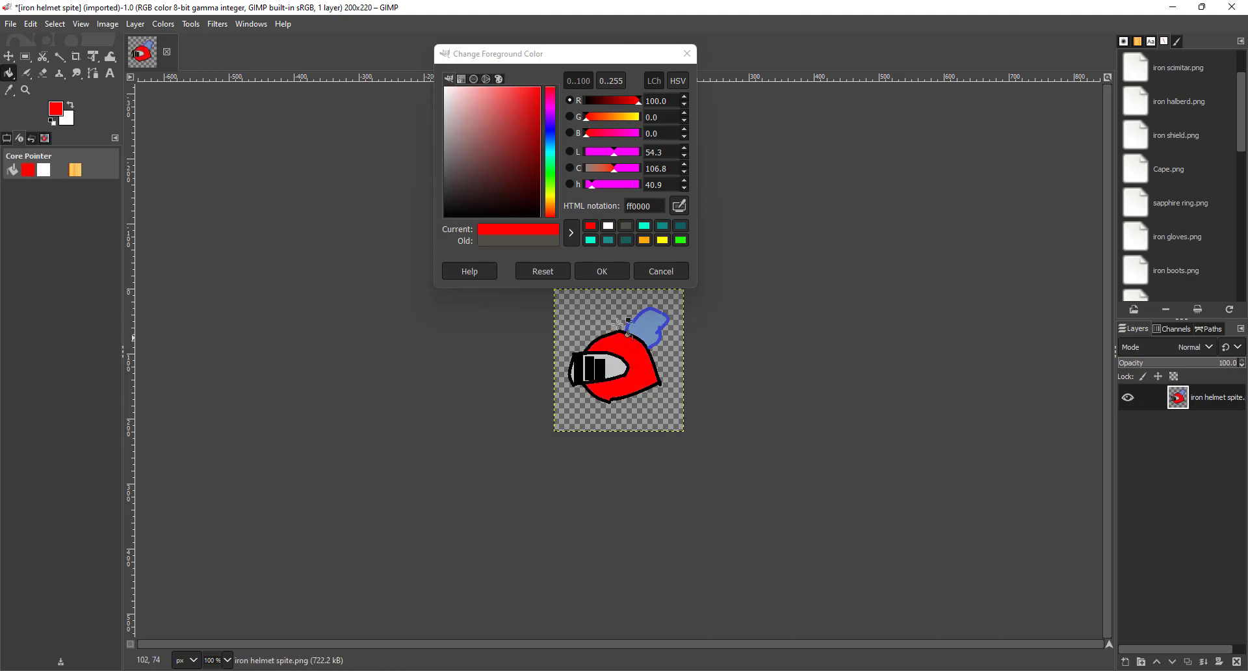
key("ctrl+z")
left_click_drag(528, 156, 548, 167)
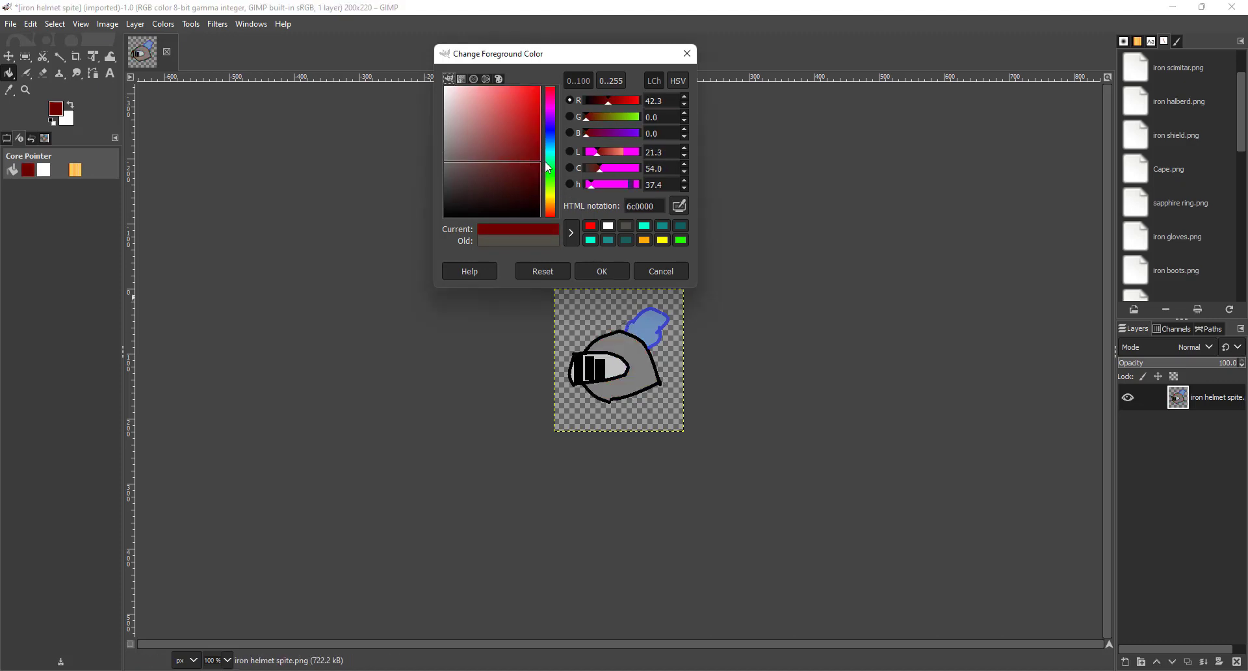
left_click(642, 372)
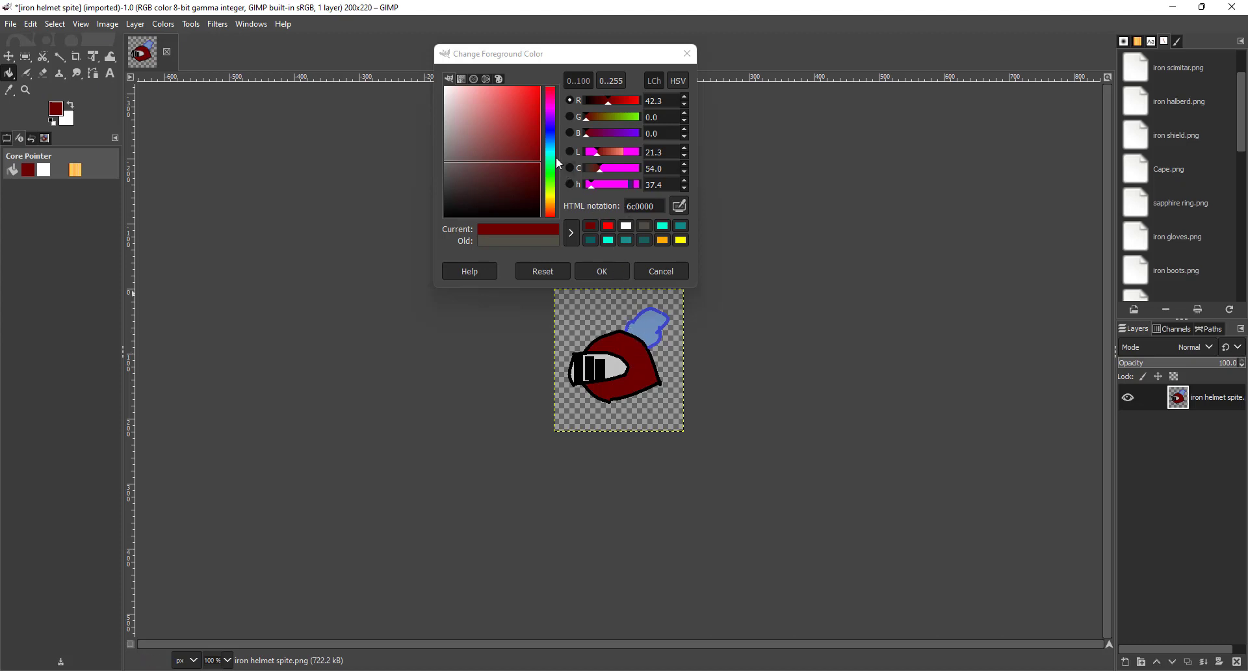
Step: Fill the white visor, including its leftover sliver, pinkish-red bc5656
left_click_drag(522, 141, 498, 120)
left_click(605, 360)
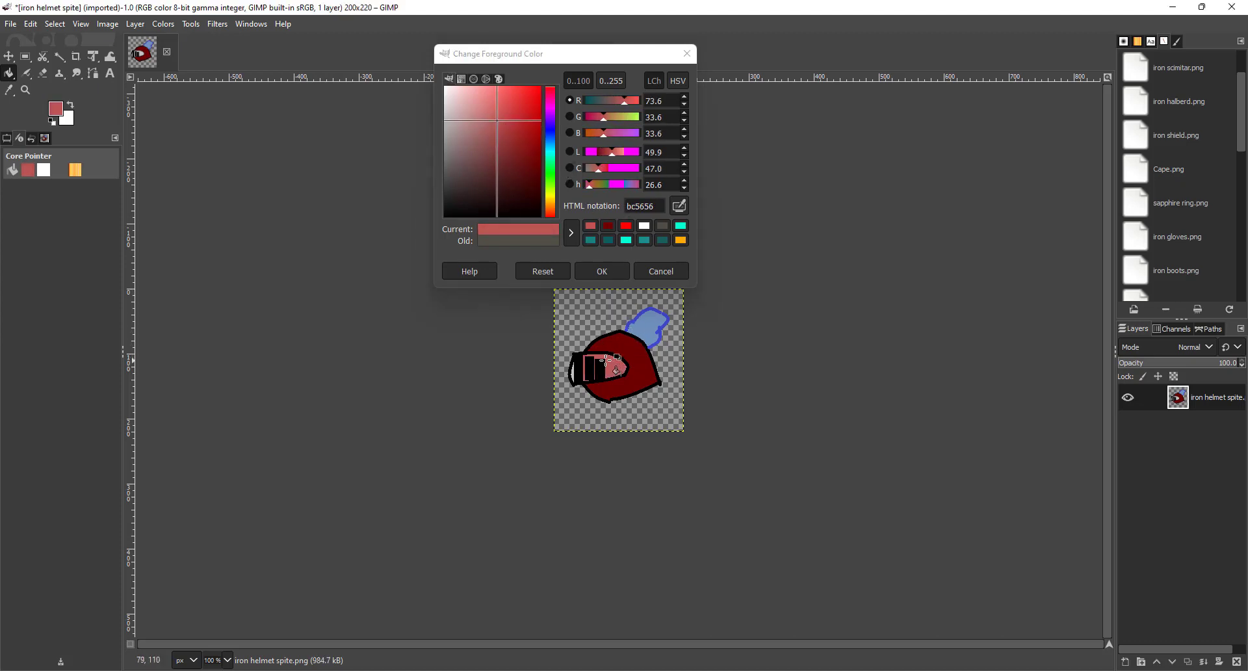
left_click(572, 372)
Step: Fill the blue plume green 6ebc56 and its outline dark green 164c05
left_click(552, 182)
left_click(646, 324)
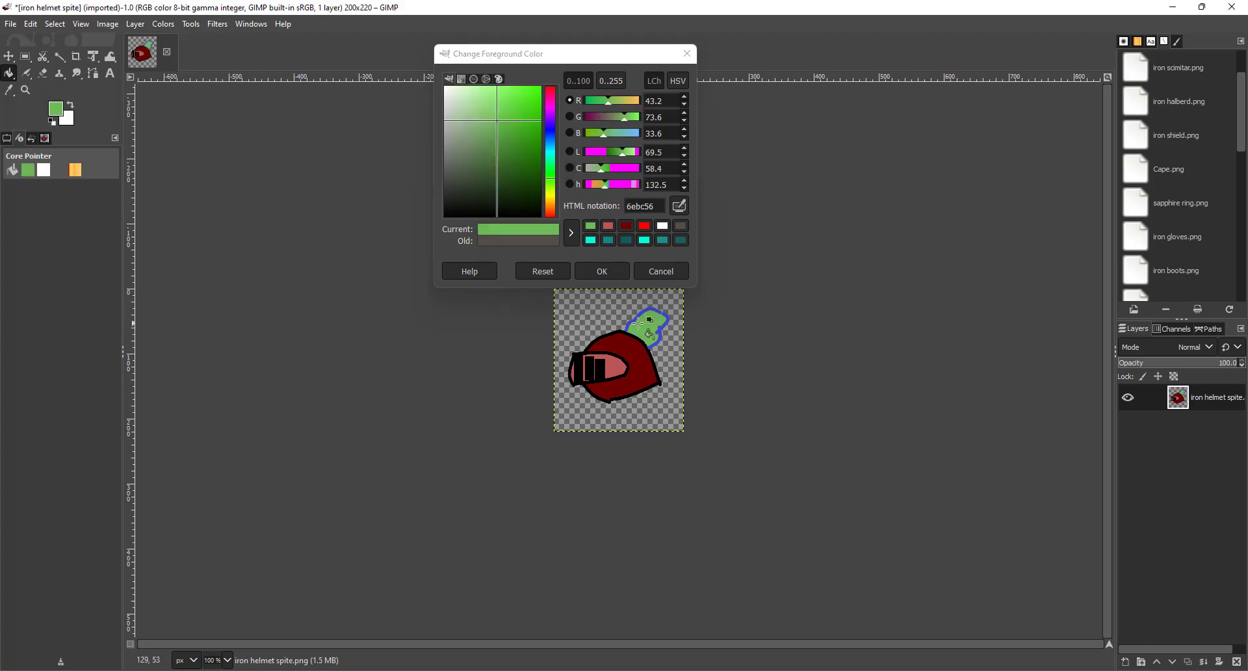
left_click(537, 177)
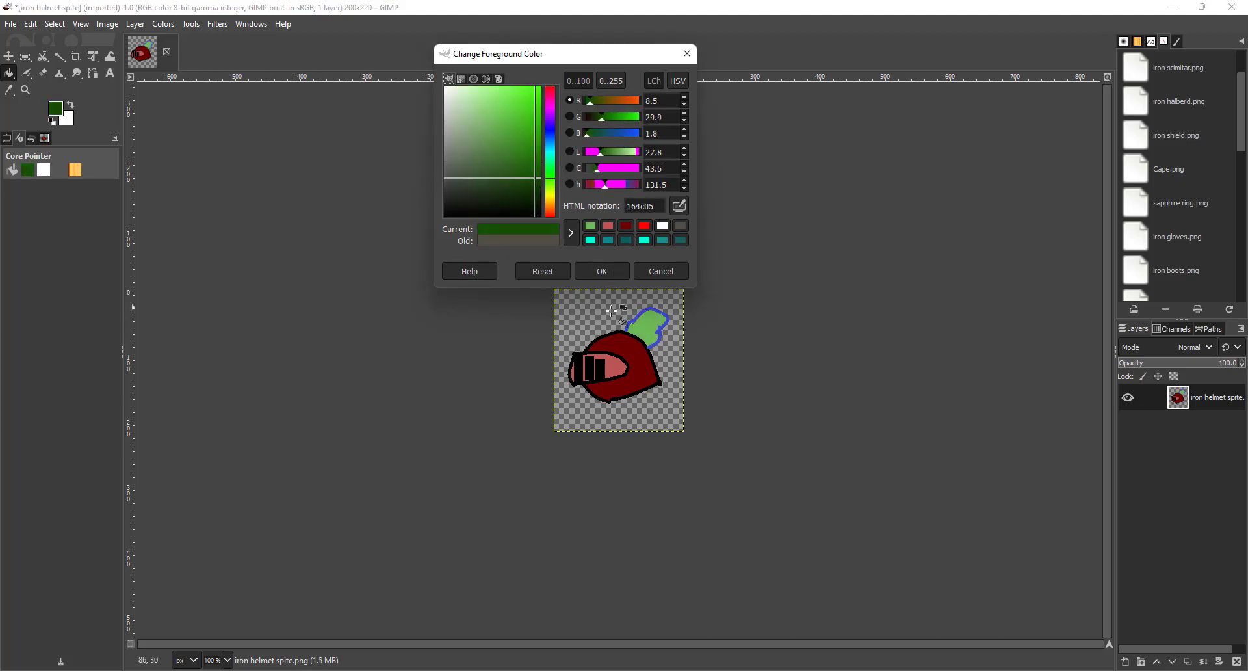
left_click(632, 320)
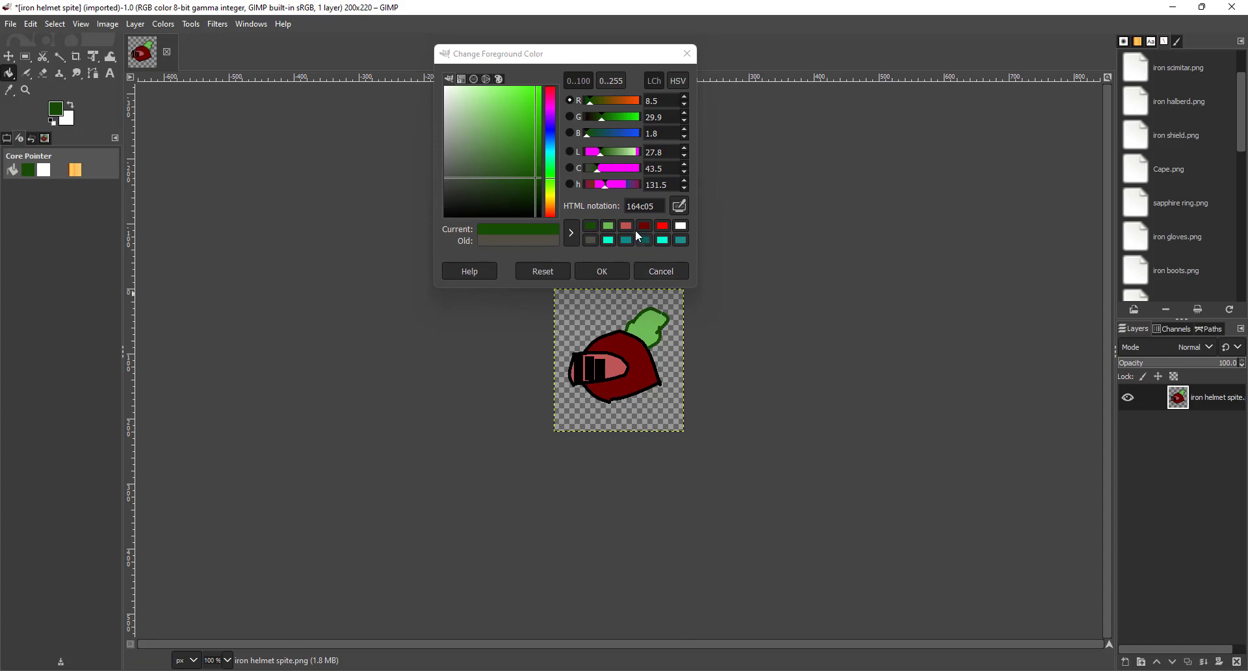
left_click(11, 24)
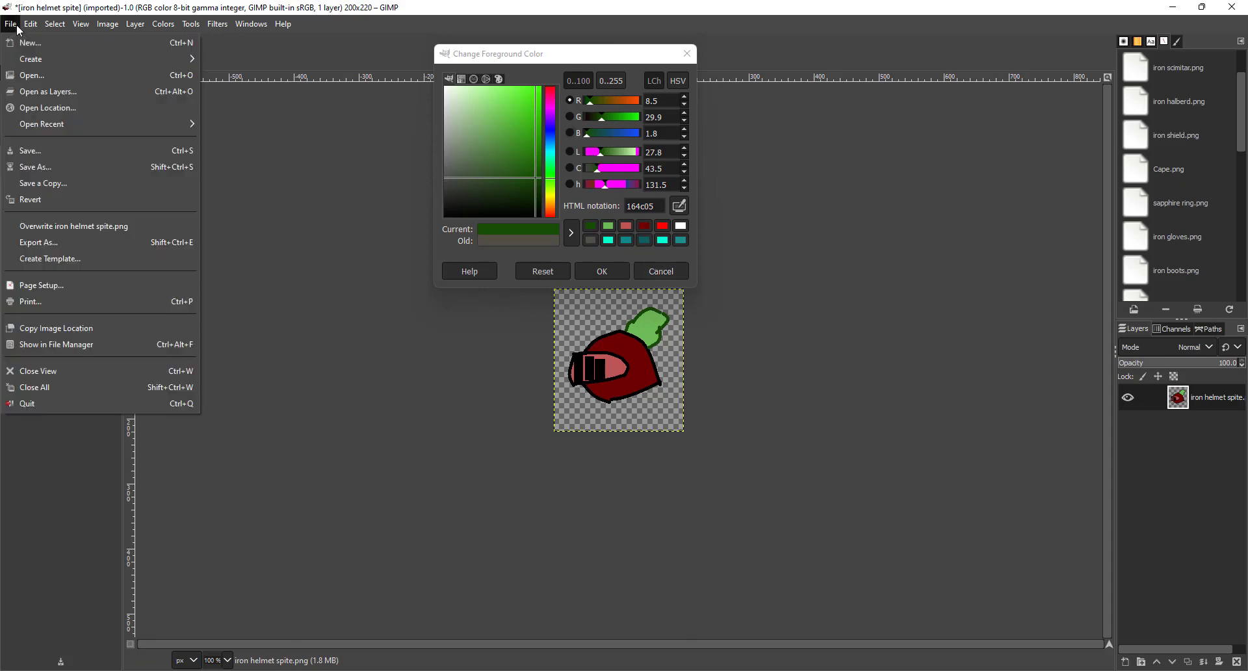
Step: Export the helmet as 'dragon helmet.png' with default PNG settings, then quit GIMP
left_click(73, 154)
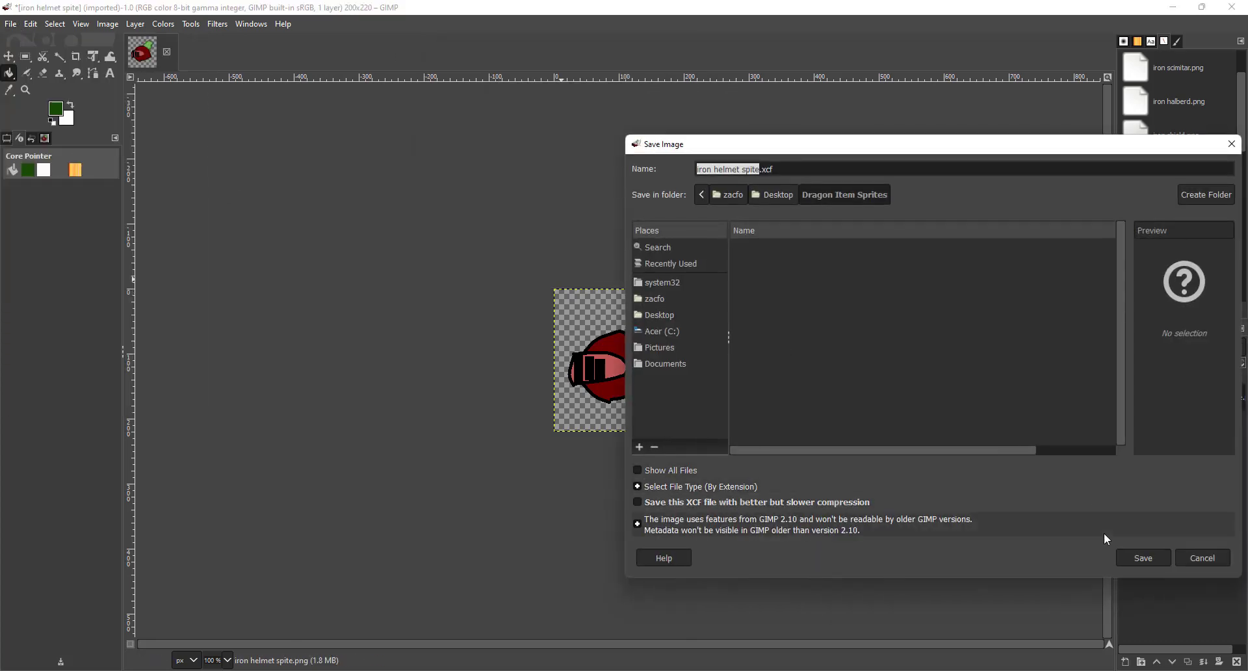
left_click(1198, 554)
left_click(11, 24)
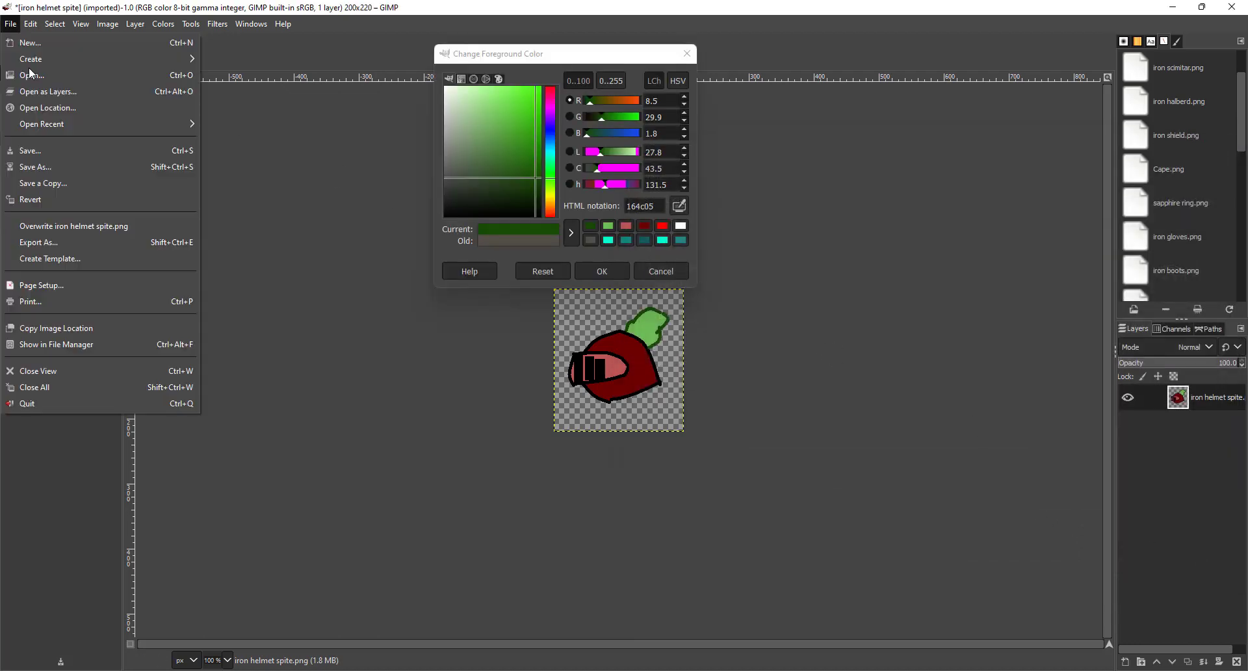
left_click(92, 243)
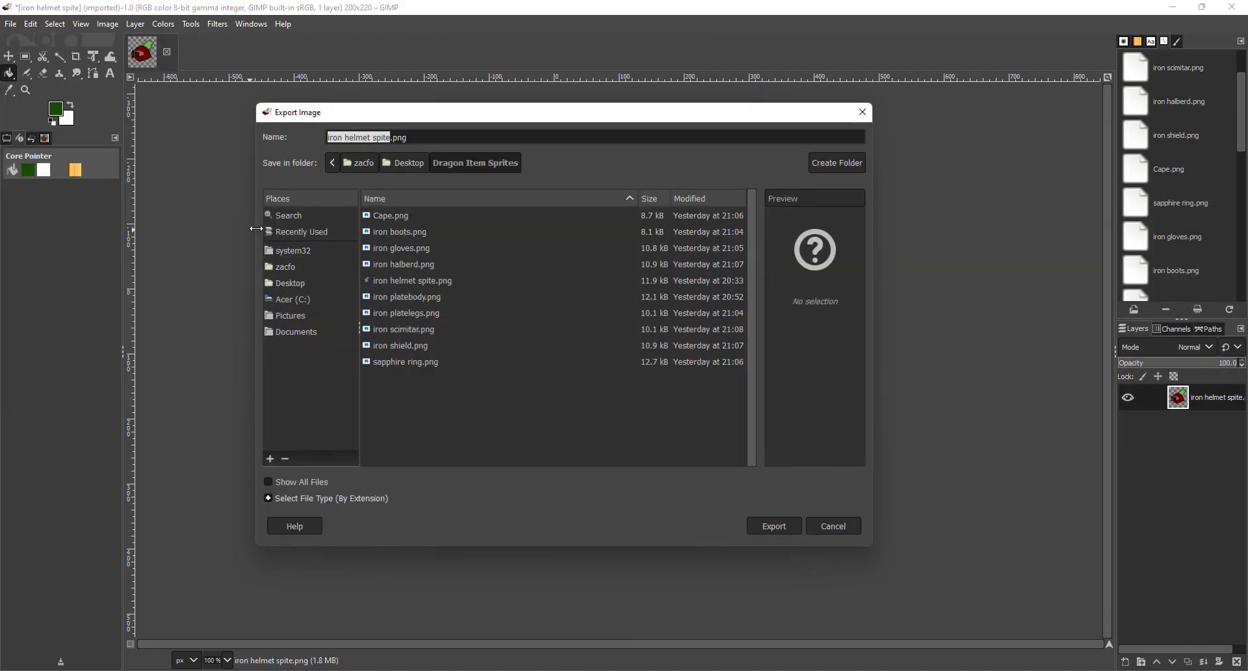
type("dragon helmet")
key("Return")
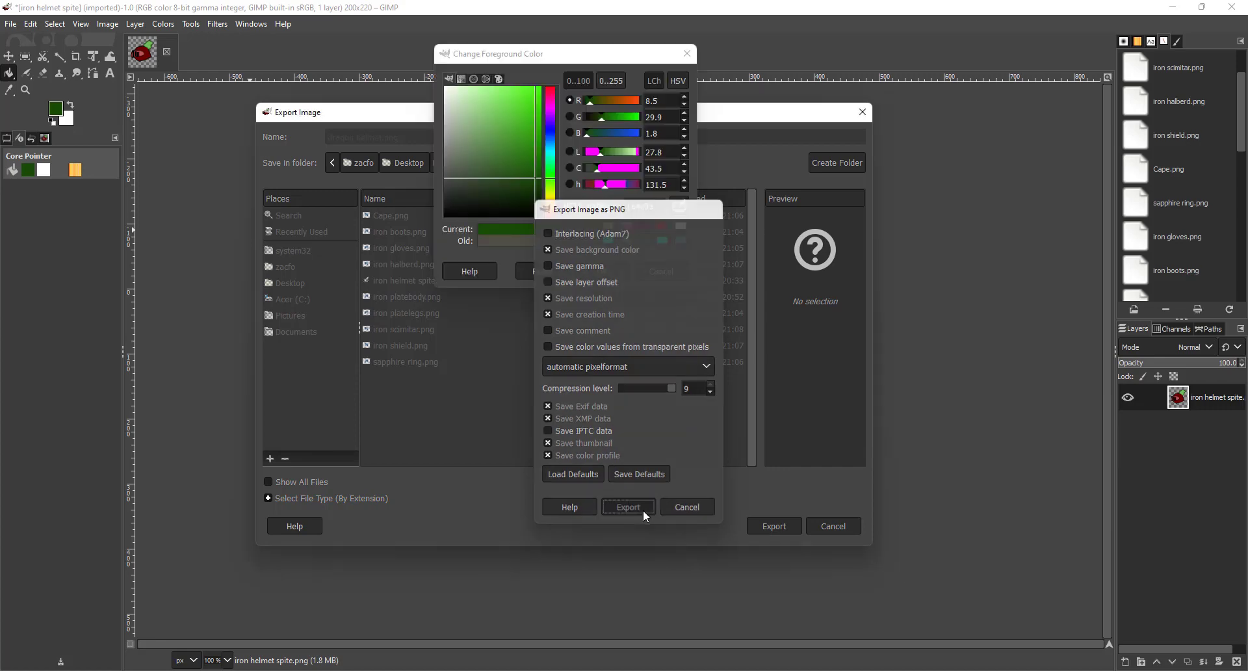
left_click(642, 510)
left_click(1234, 5)
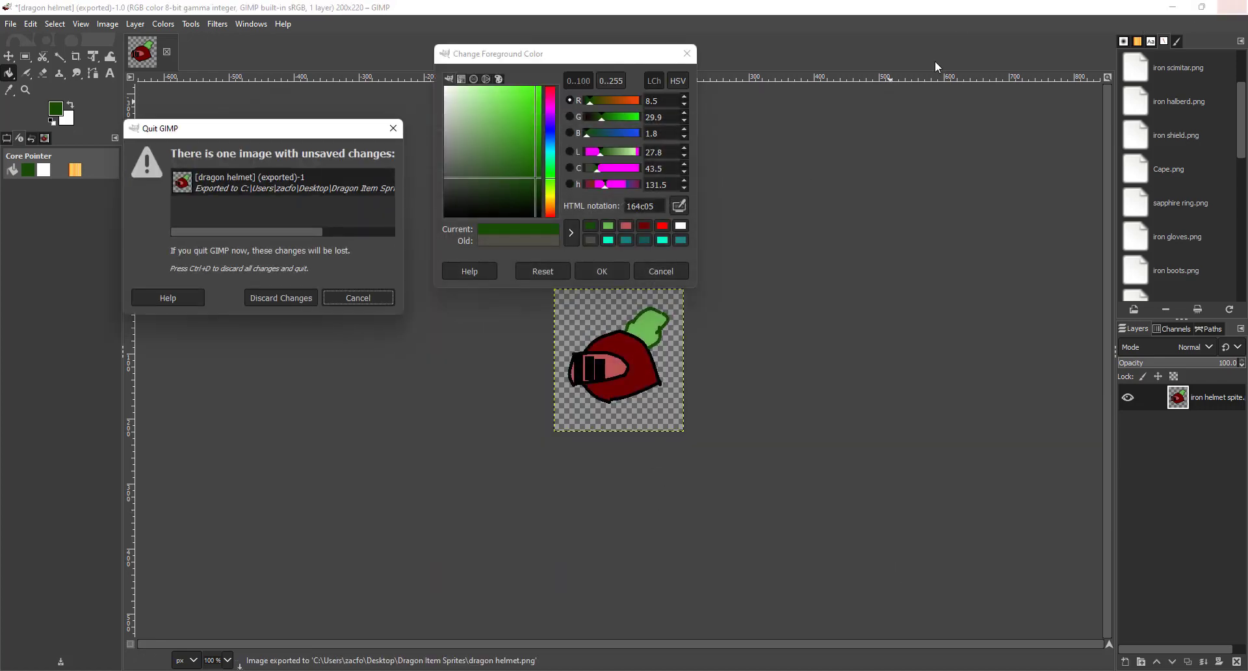
Step: Discard the helmet's unsaved changes and open the iron platebody image in GIMP
left_click(296, 294)
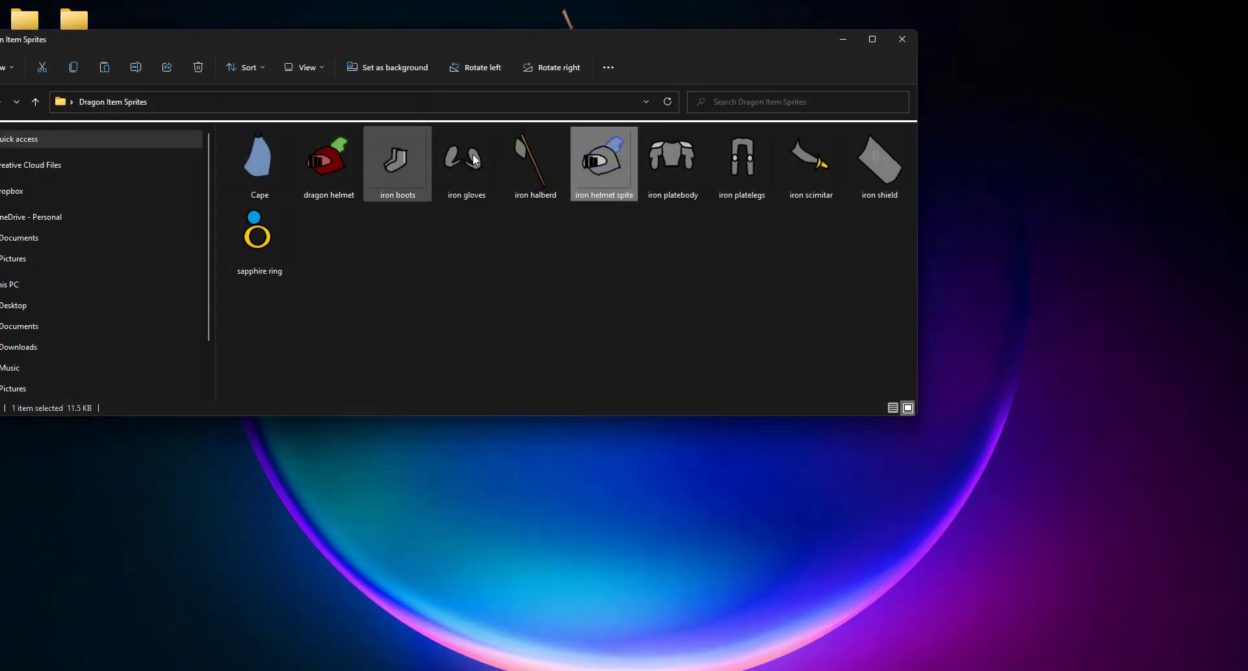
left_click(664, 160)
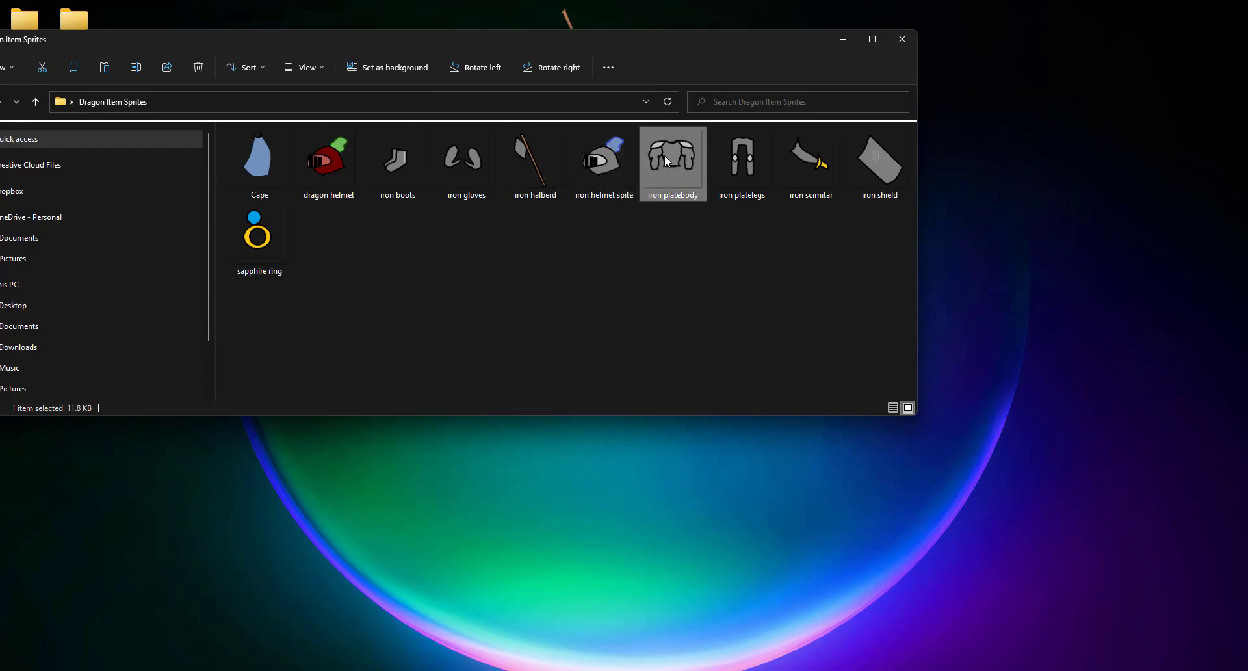
right_click(665, 156)
mouse_move(731, 220)
left_click(896, 223)
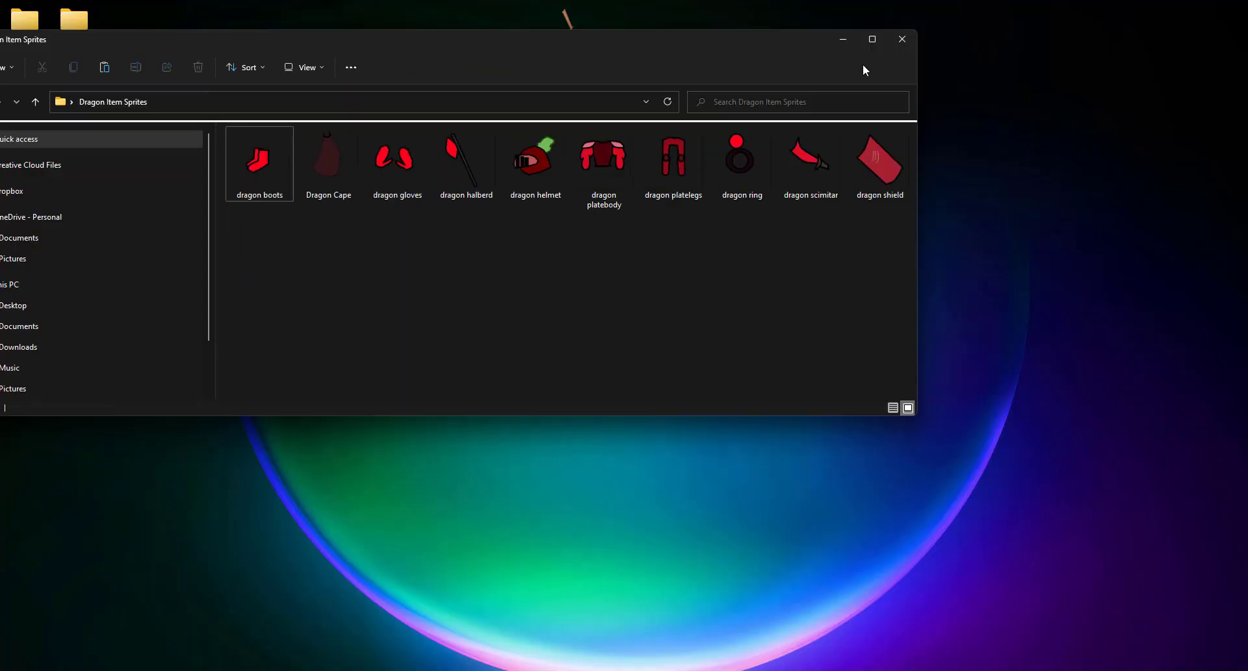
Step: Close the folder window and copy the Dragon Item Sprites folder from the desktop
left_click(914, 43)
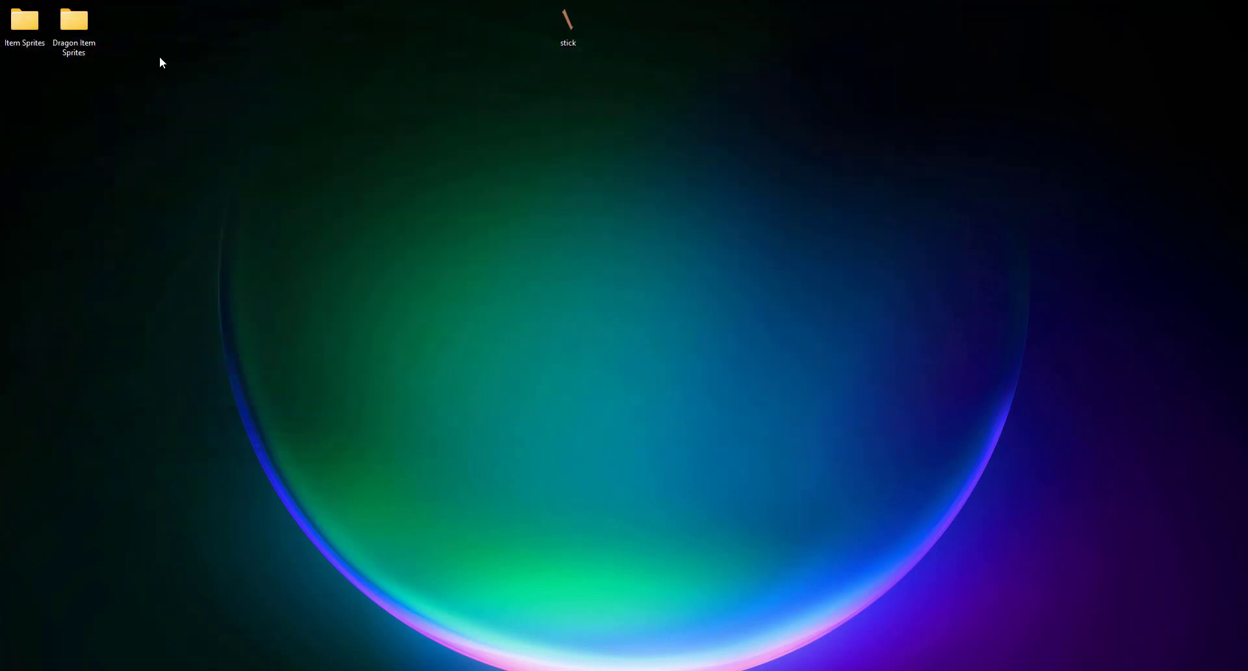
right_click(90, 41)
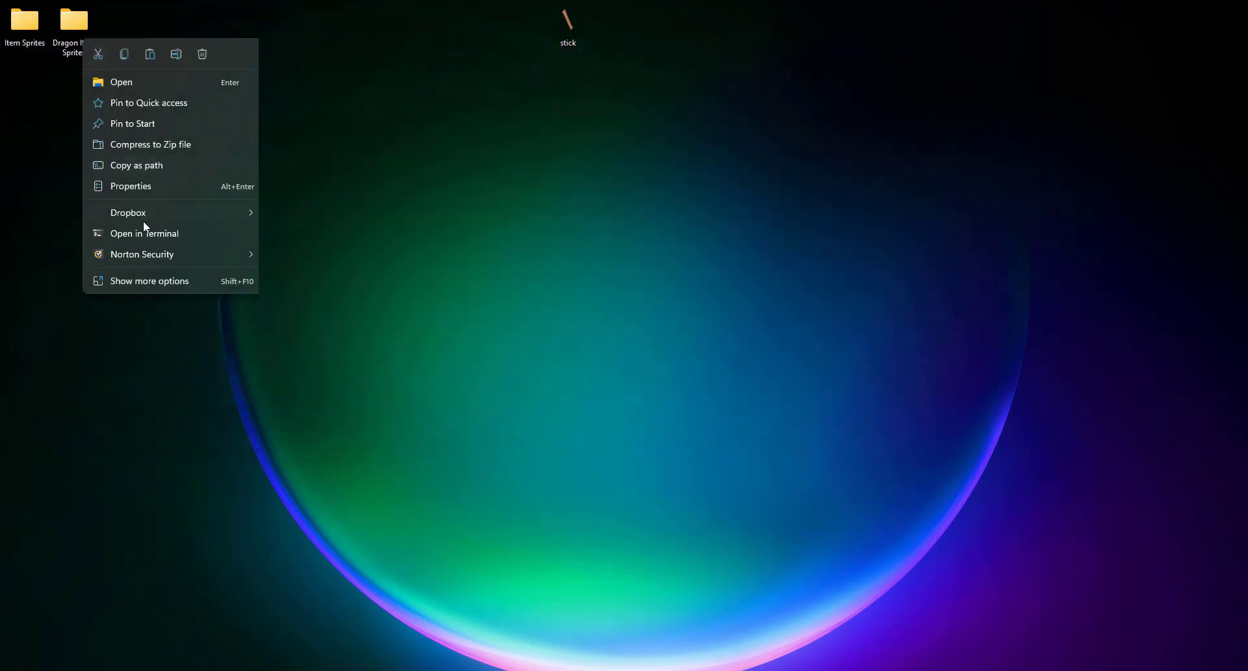
left_click(155, 284)
left_click(242, 581)
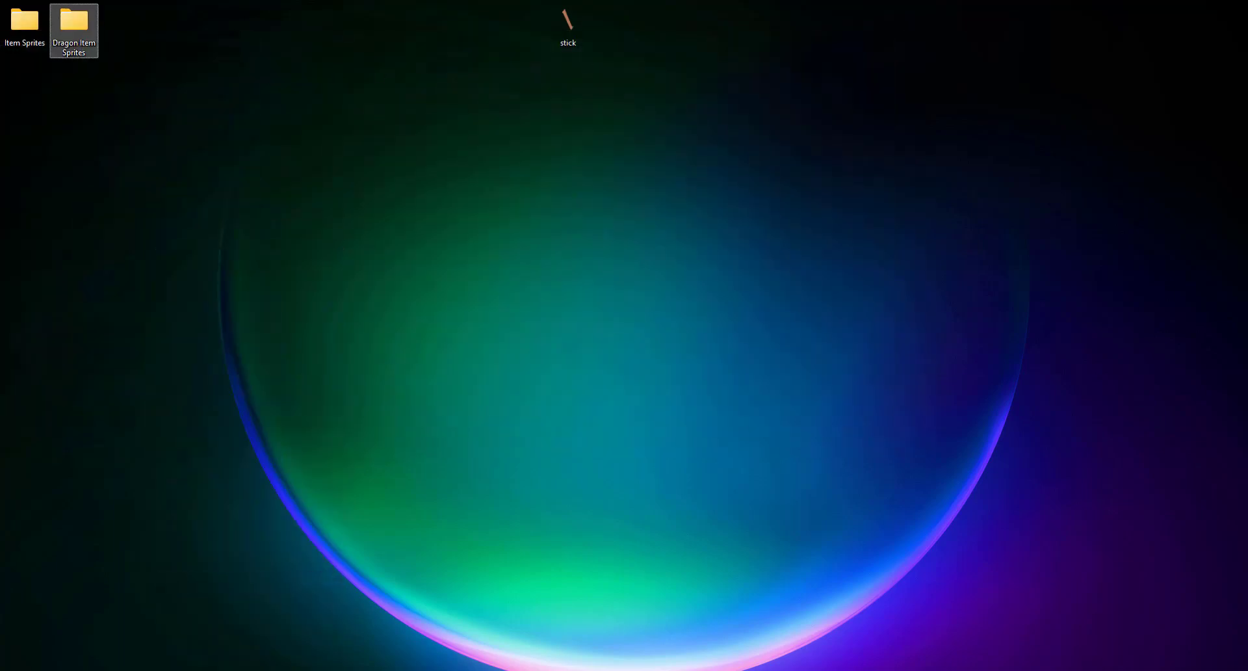
Step: Paste the folder into the RPG project's Assets folder, reached via Unity's Show in Explorer
left_click(857, 668)
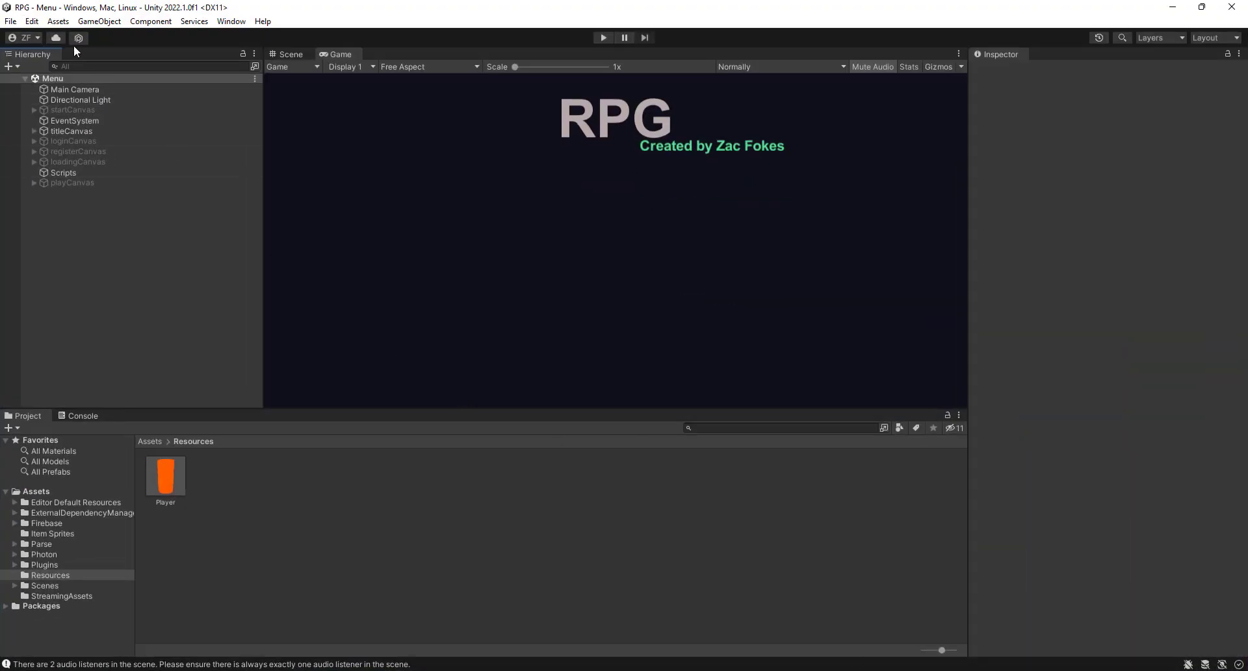
left_click(58, 21)
left_click(99, 49)
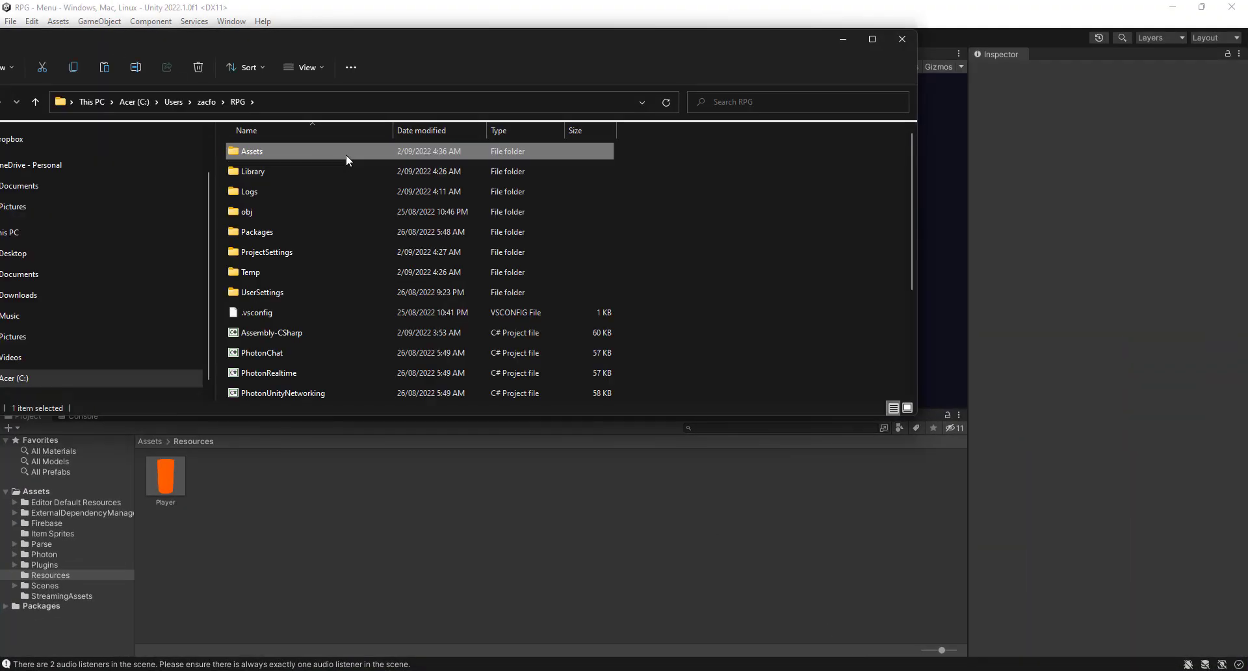
double_click(346, 154)
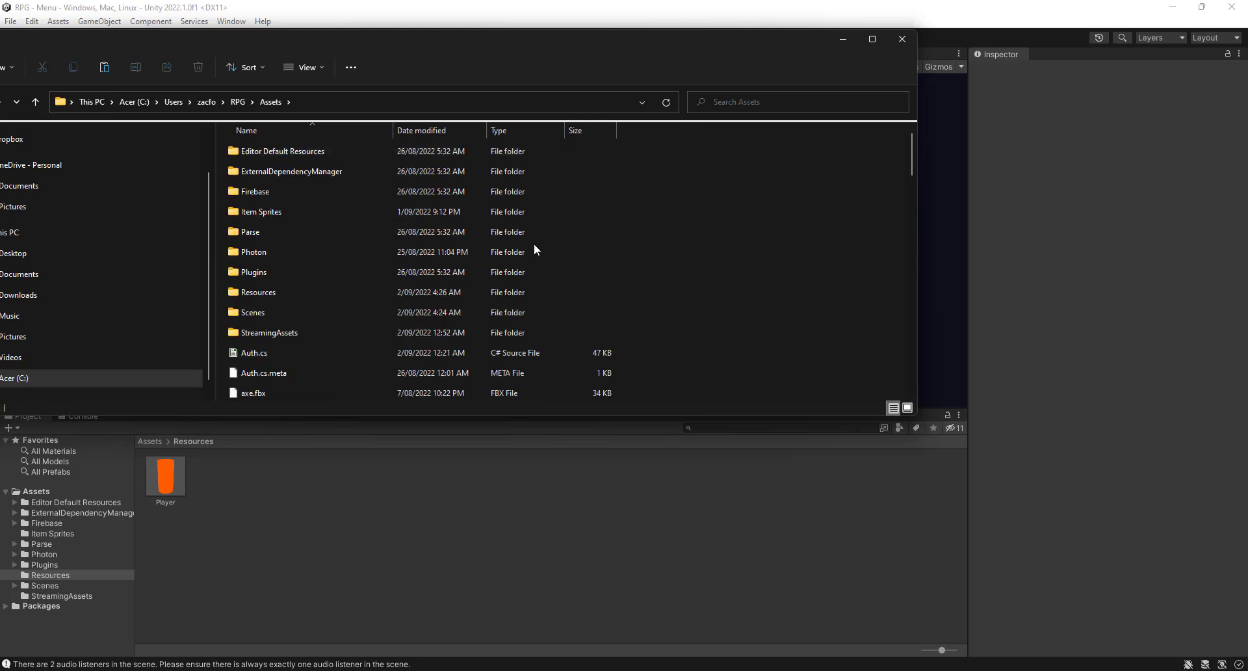
right_click(674, 245)
left_click(762, 458)
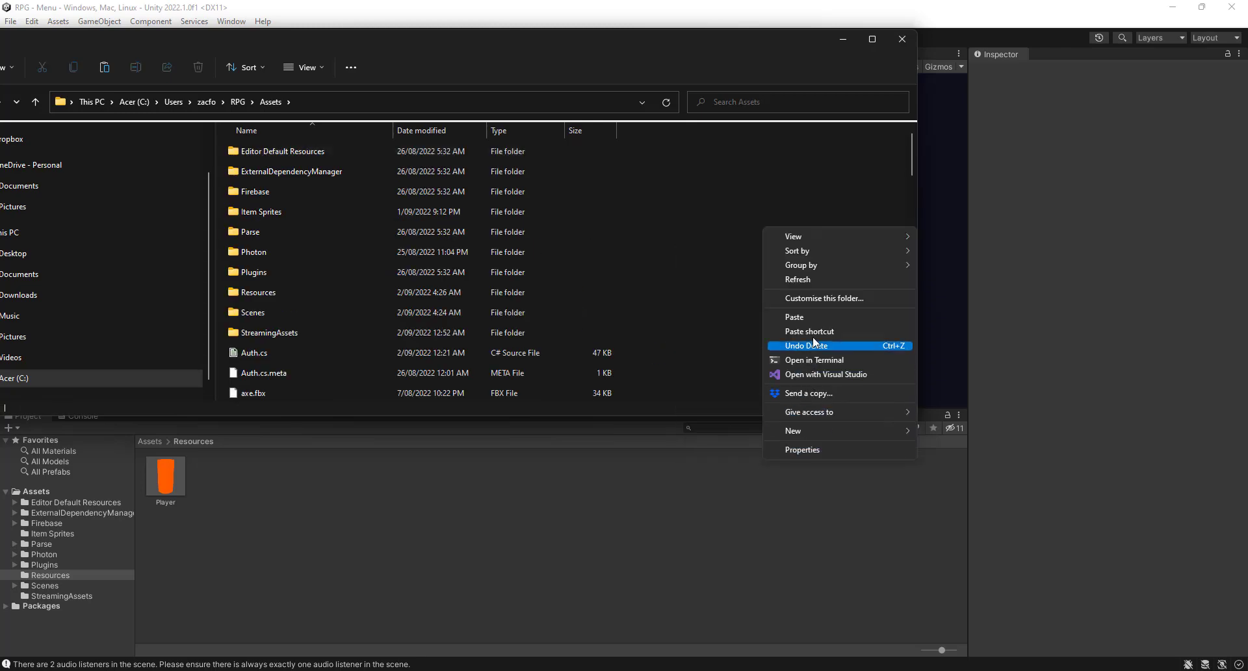
left_click(813, 317)
left_click(970, 290)
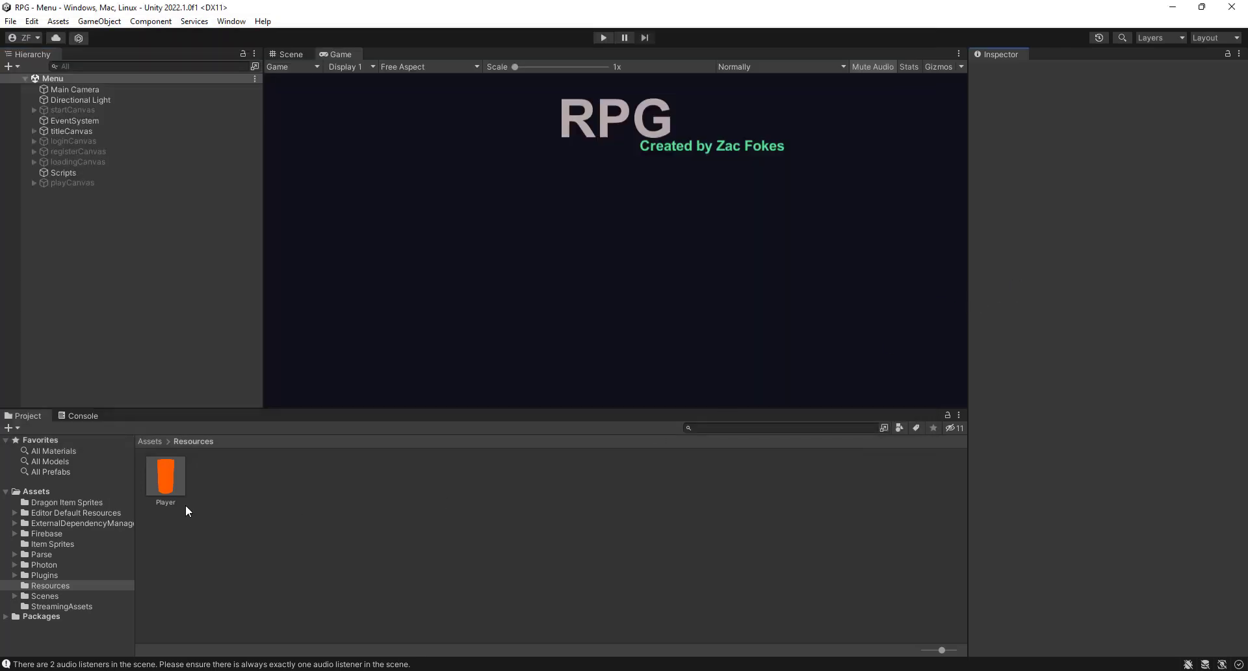
Step: Select all ten images in Dragon Item Sprites and apply Texture Type Sprite (2D and UI)
left_click(107, 490)
left_click(108, 503)
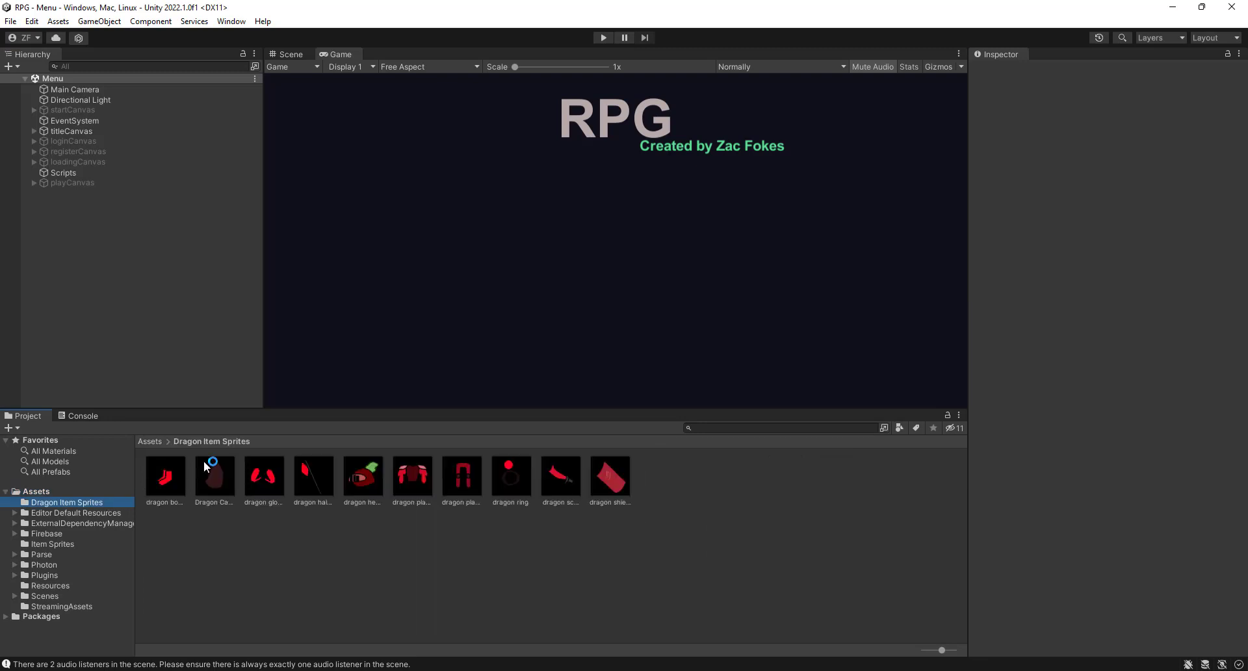
left_click(182, 469)
left_click(621, 478, "shift")
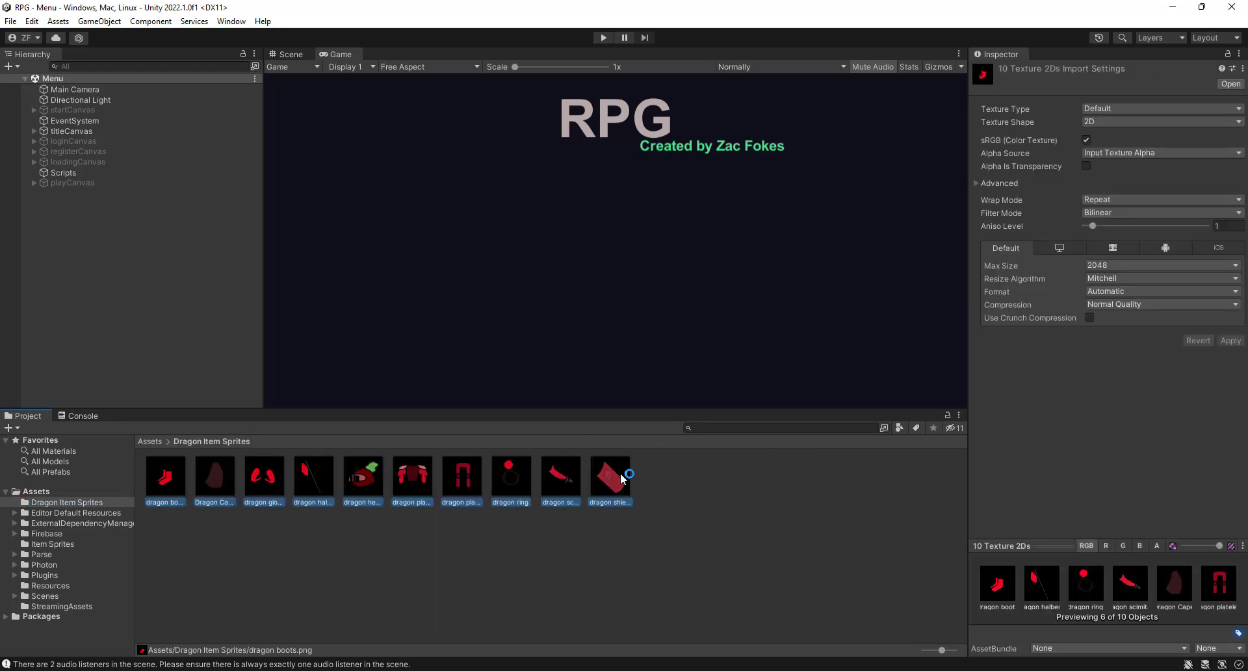
left_click(1105, 108)
left_click(1125, 160)
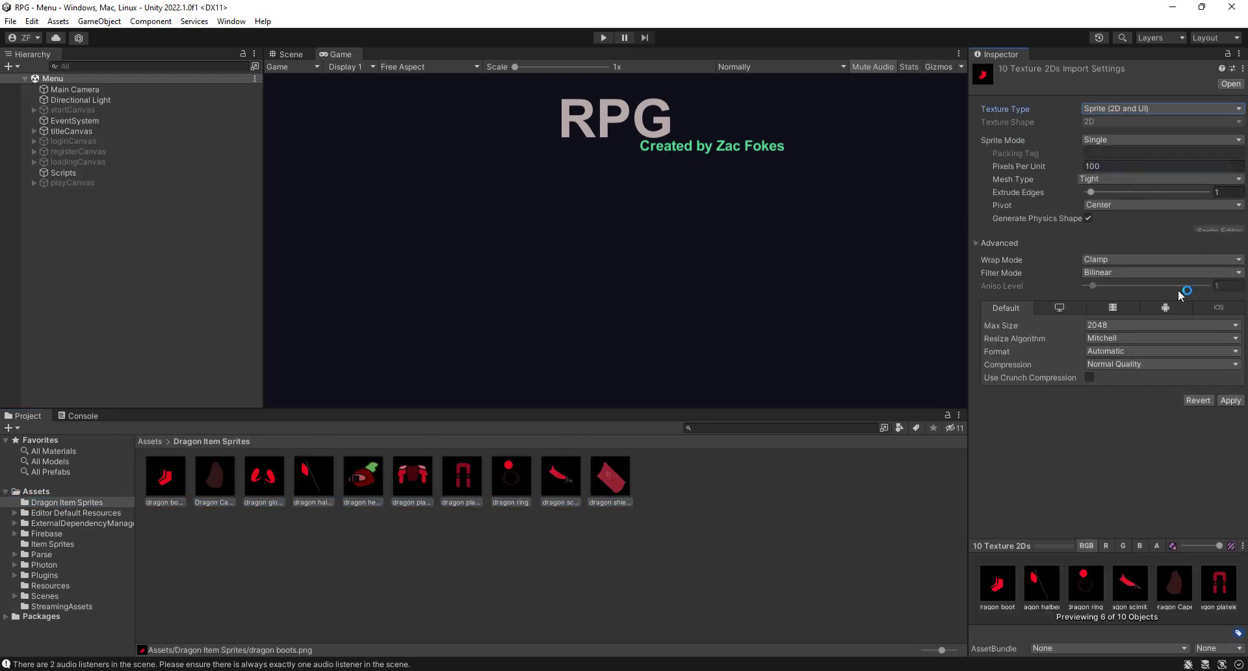
left_click(1231, 406)
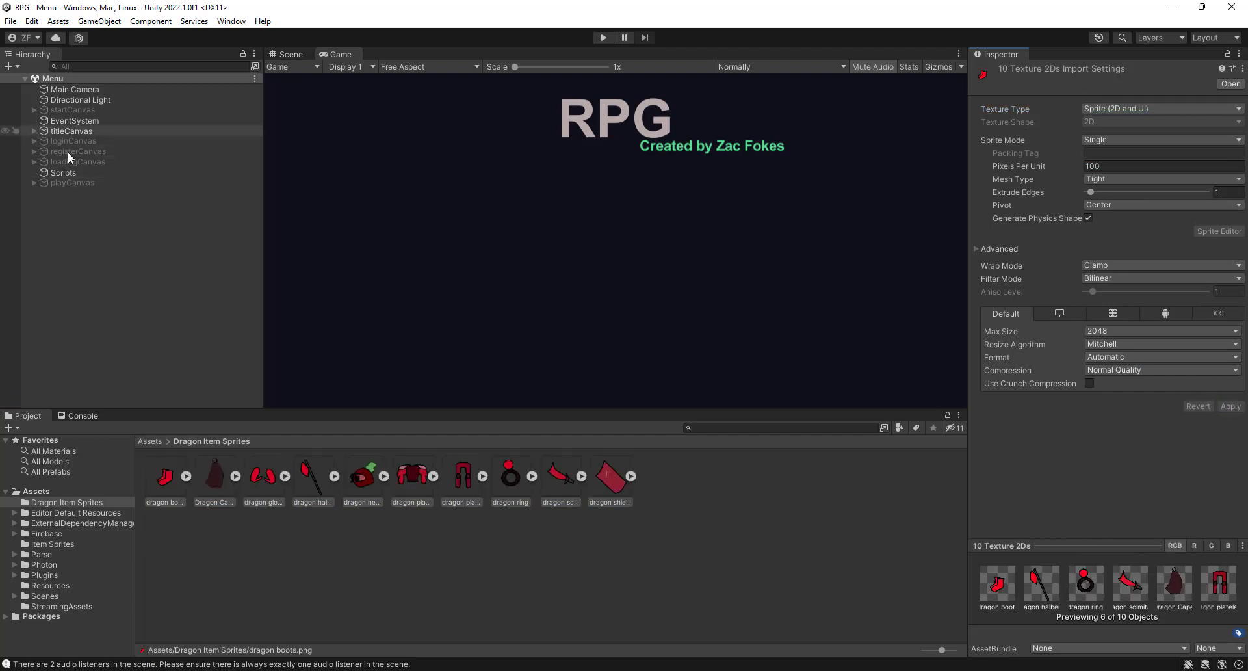
left_click(78, 585)
Step: Expand the Player prefab's Inventory Item Sprites list and show the Dragon Item Sprites folder
left_click(171, 478)
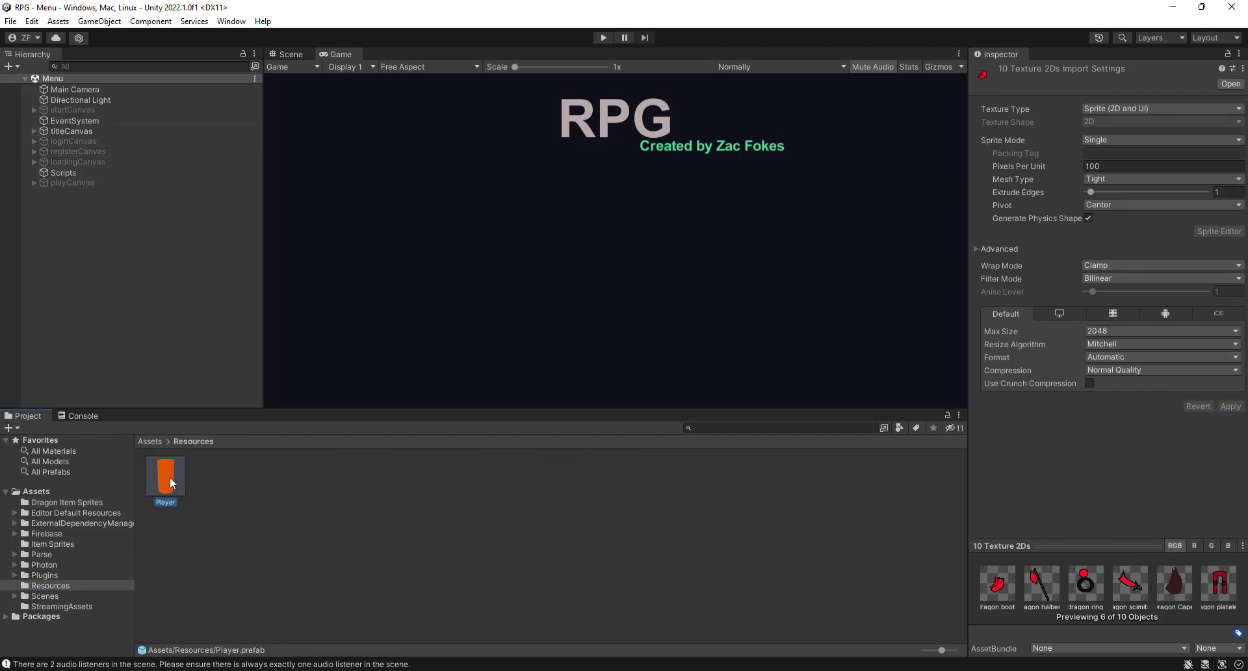
scroll(1054, 260, "down", 5)
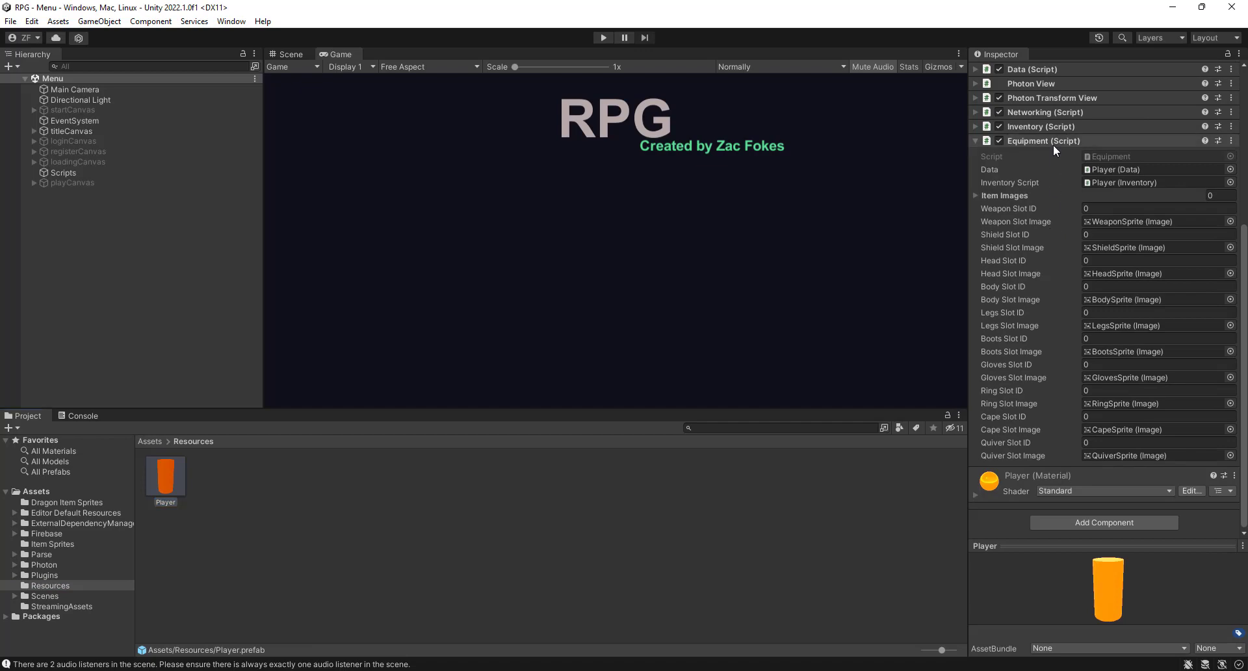
left_click(1054, 146)
left_click(1045, 365)
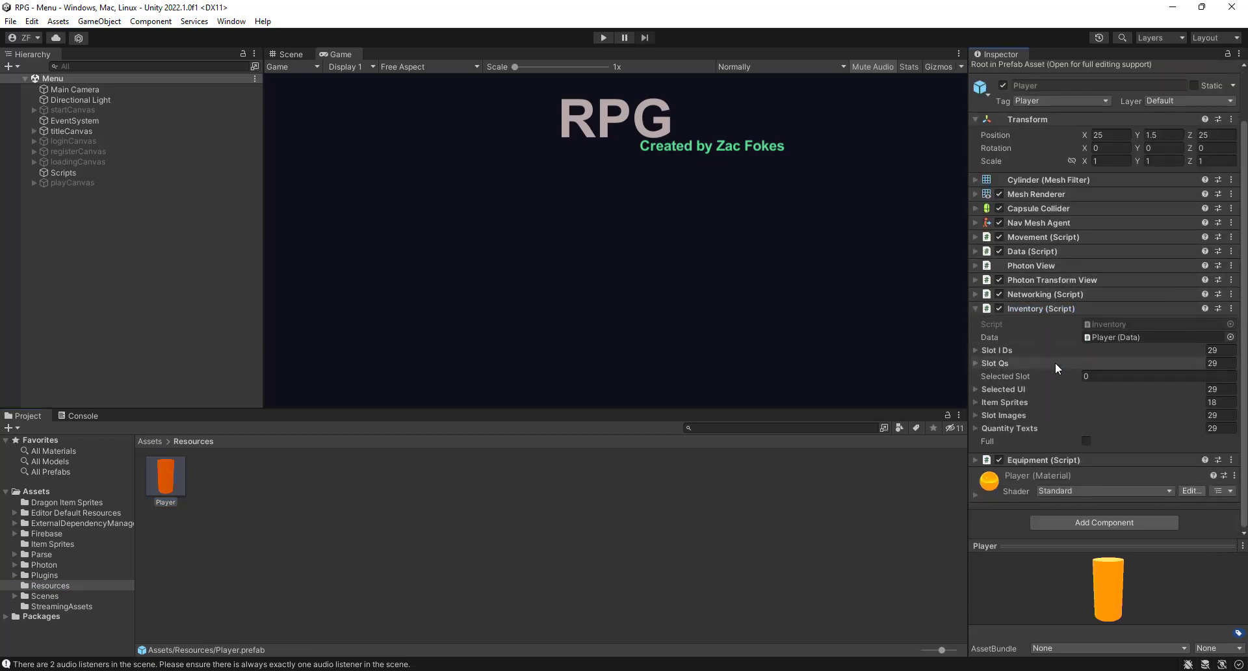
left_click(1036, 401)
scroll(1098, 361, "down", 4)
scroll(1098, 361, "down", 4)
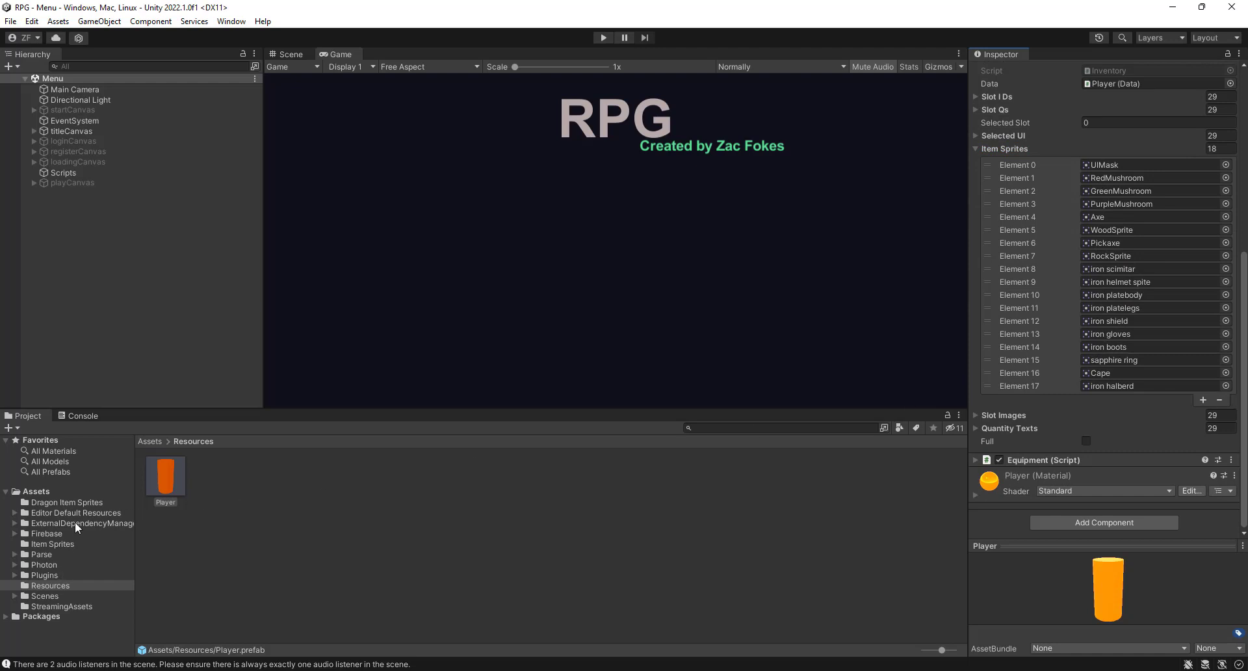
left_click(75, 501)
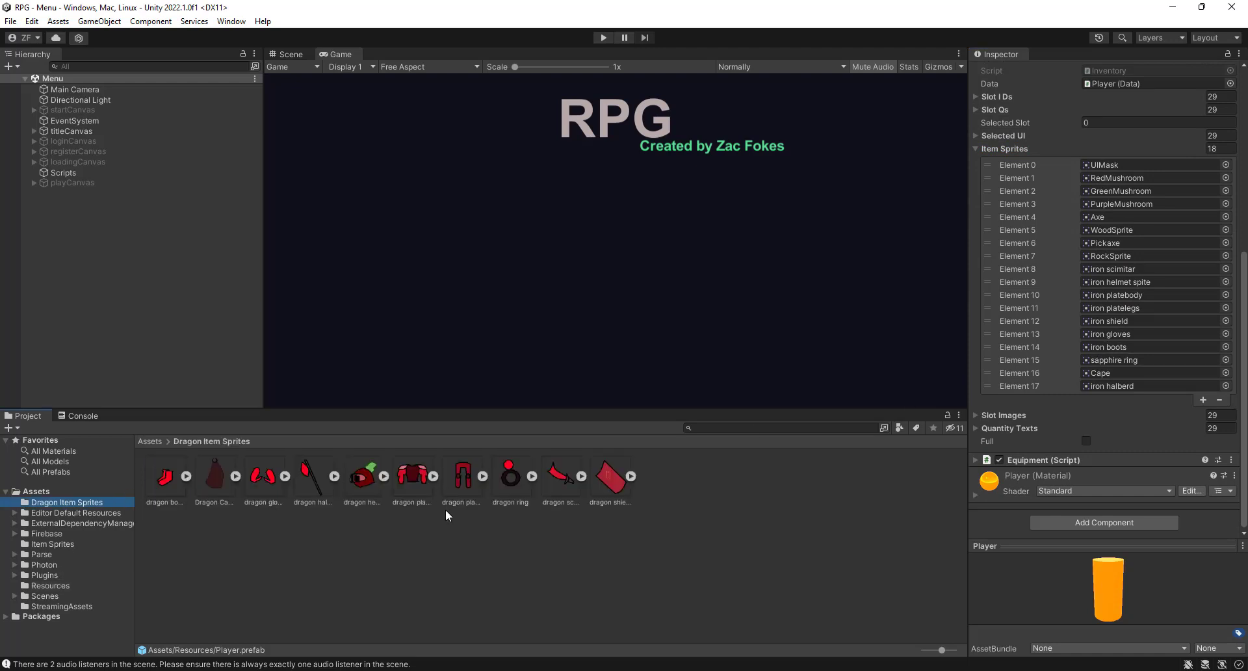
Step: Add dragon scimitar, helmet, platebody, platelegs, shield, gloves, boots, ring, Cape and halberd sprites to Item Sprites
left_click_drag(551, 482, 1037, 150)
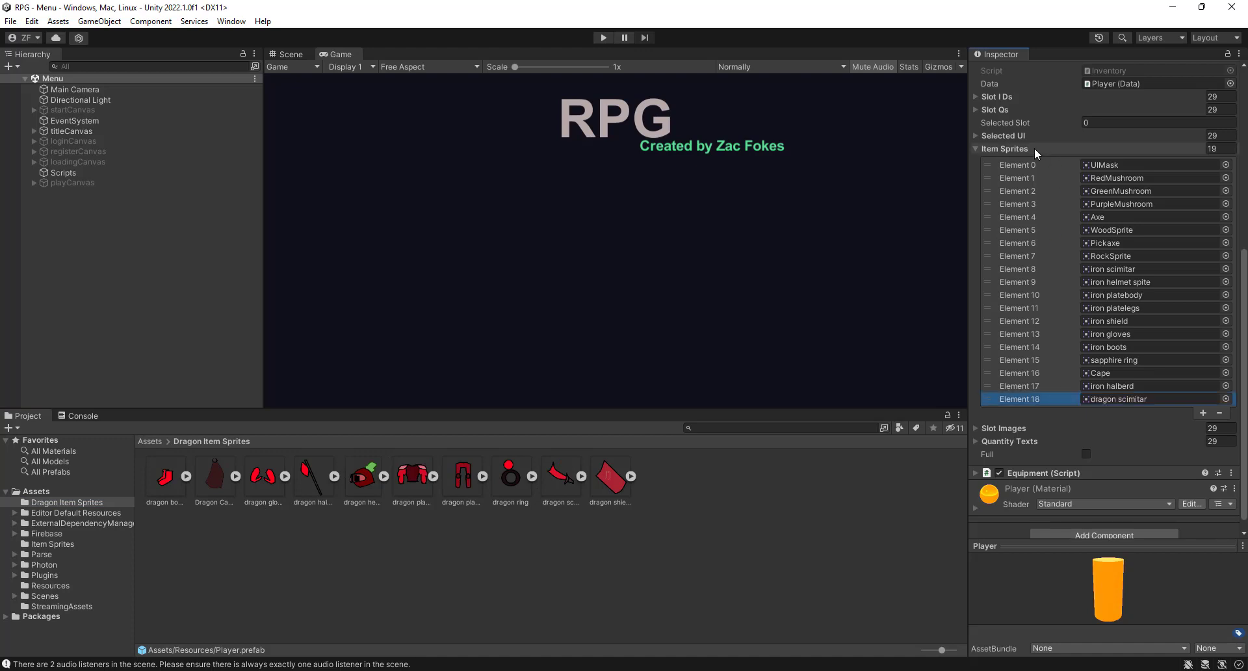
left_click_drag(373, 494, 1018, 152)
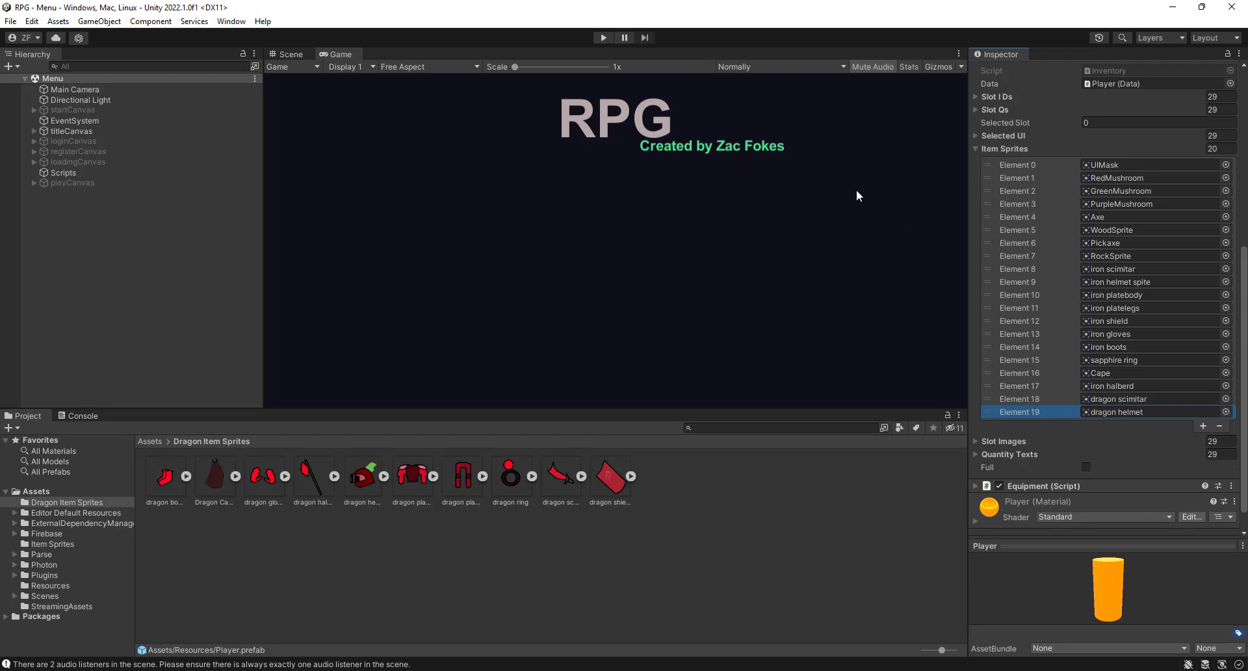
left_click_drag(407, 493, 1040, 148)
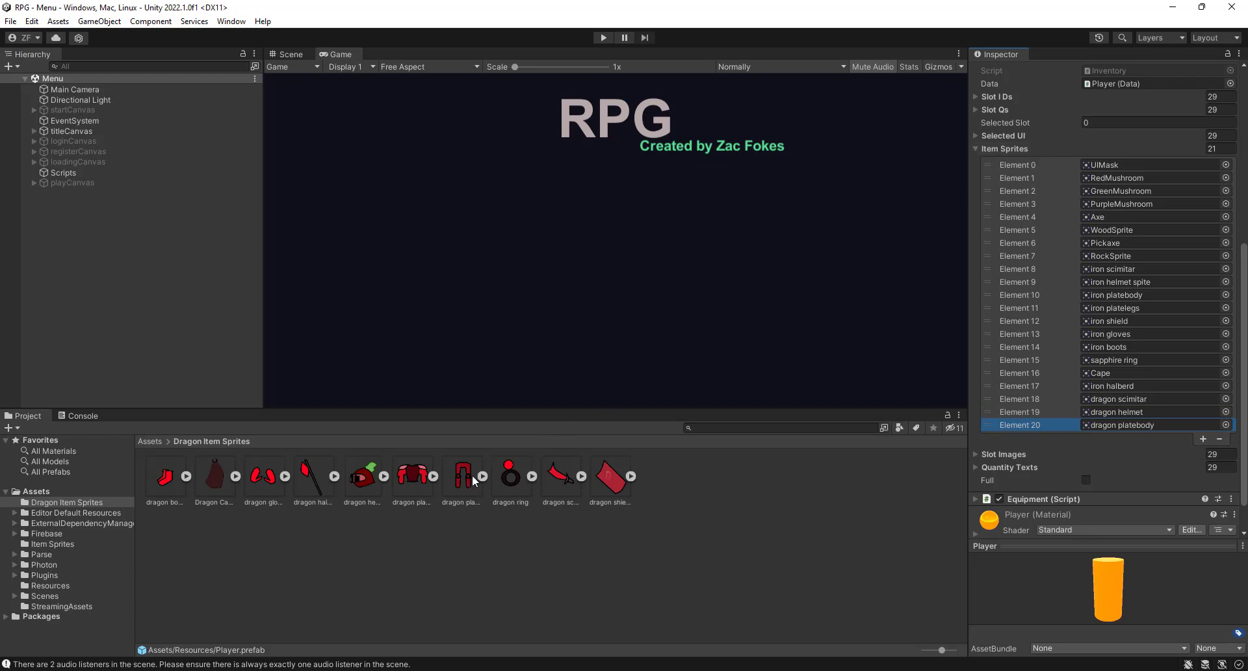
left_click_drag(473, 480, 1039, 147)
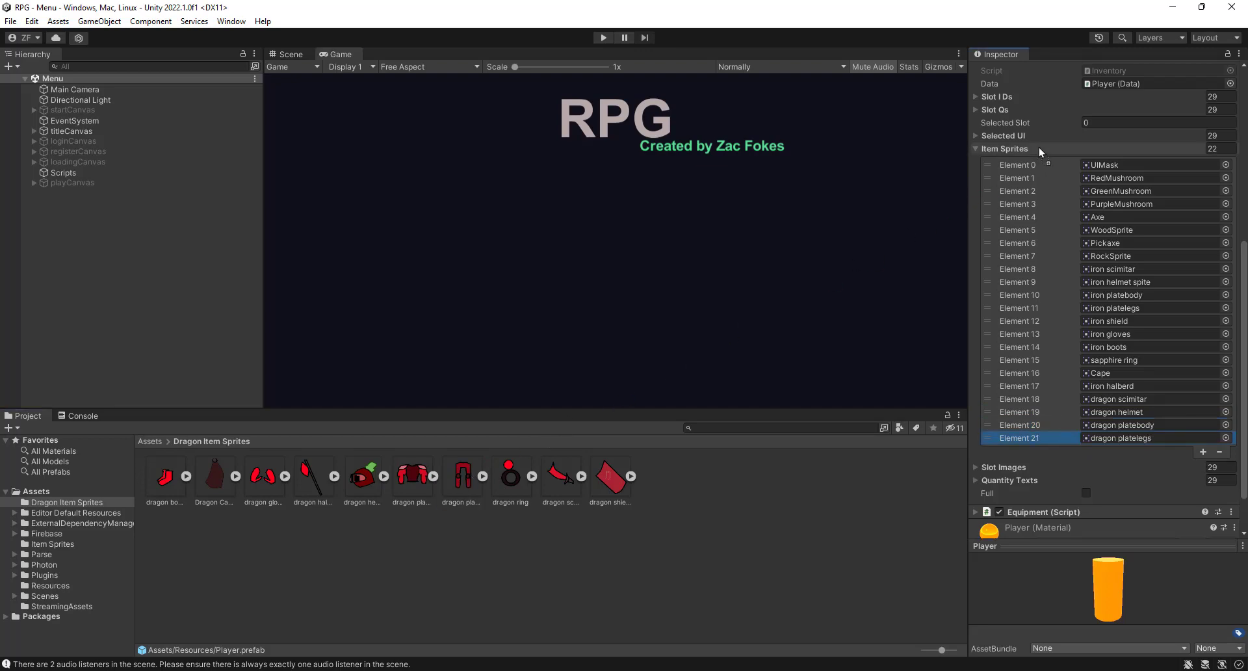
left_click(604, 476)
left_click_drag(604, 475, 1046, 147)
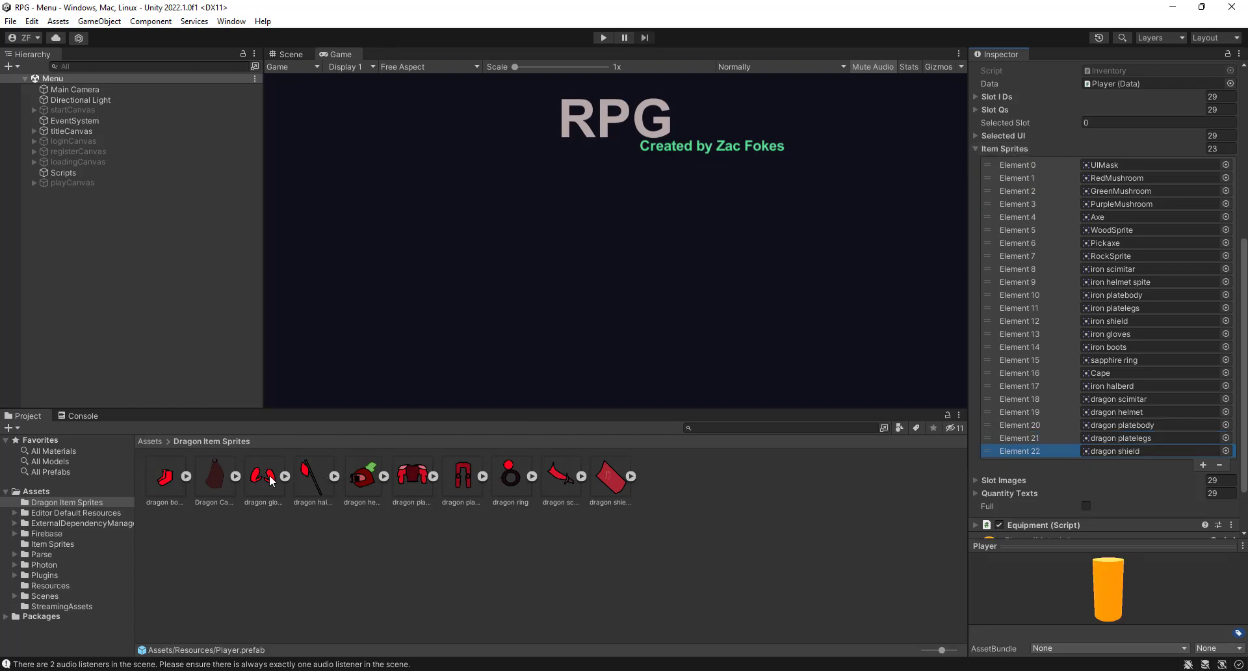
left_click_drag(268, 477, 1005, 151)
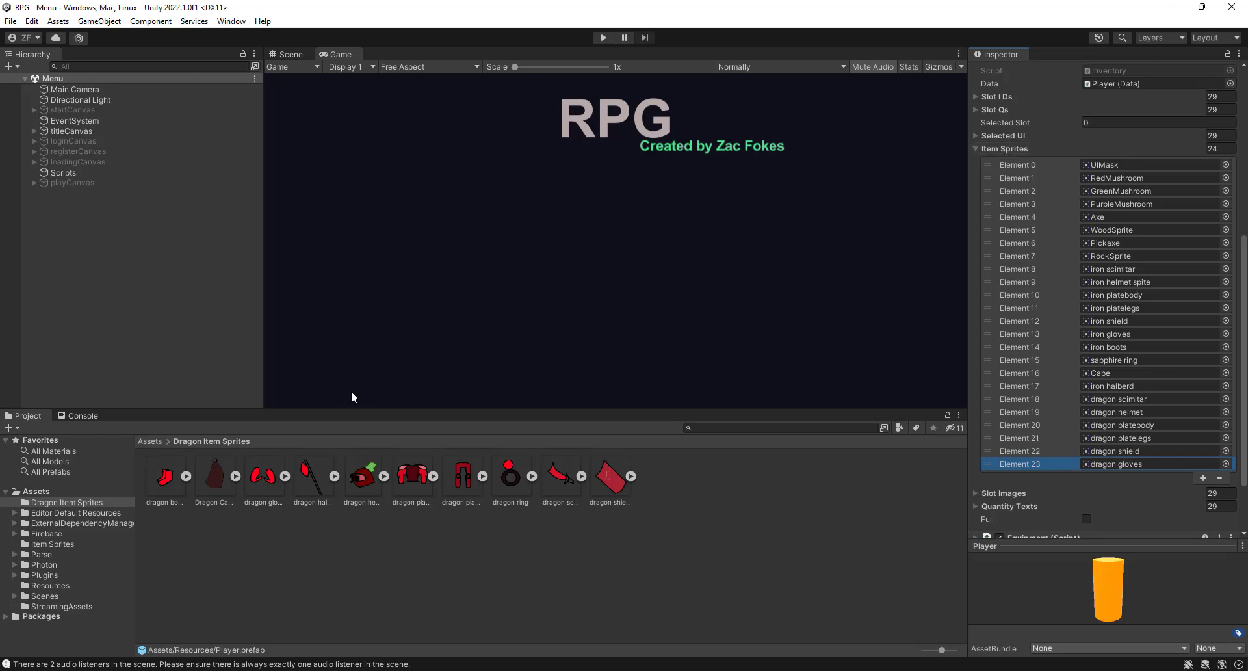
left_click_drag(164, 478, 1004, 149)
left_click_drag(511, 478, 1021, 144)
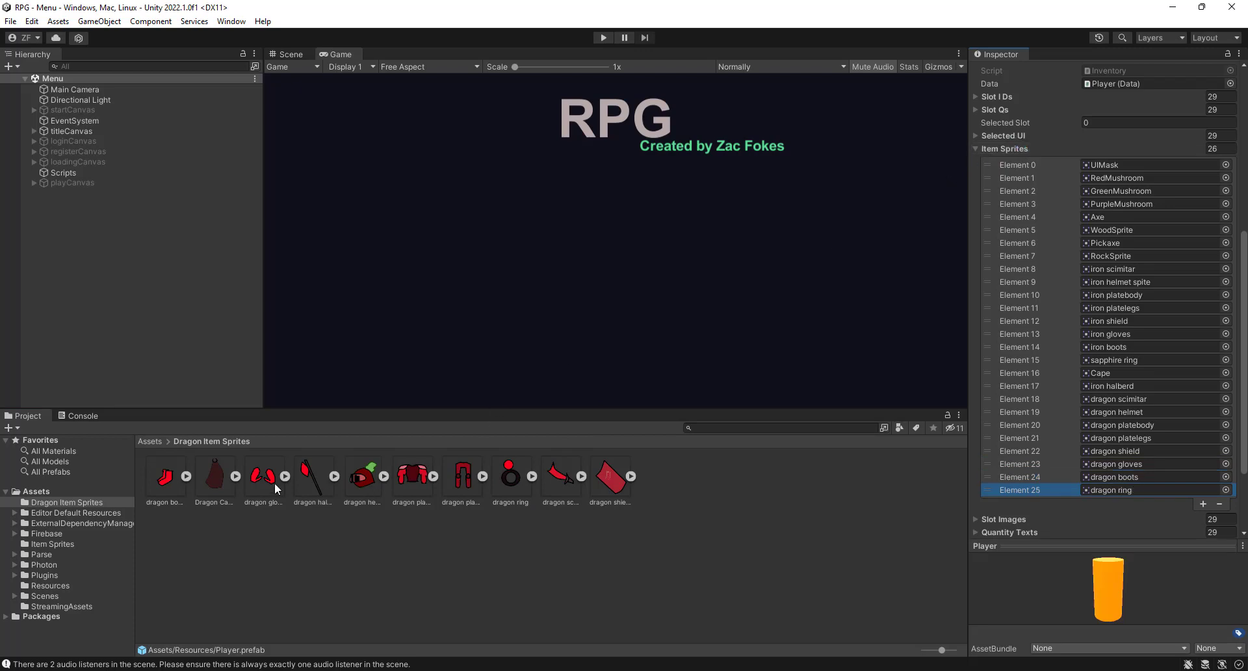
left_click_drag(223, 476, 1031, 150)
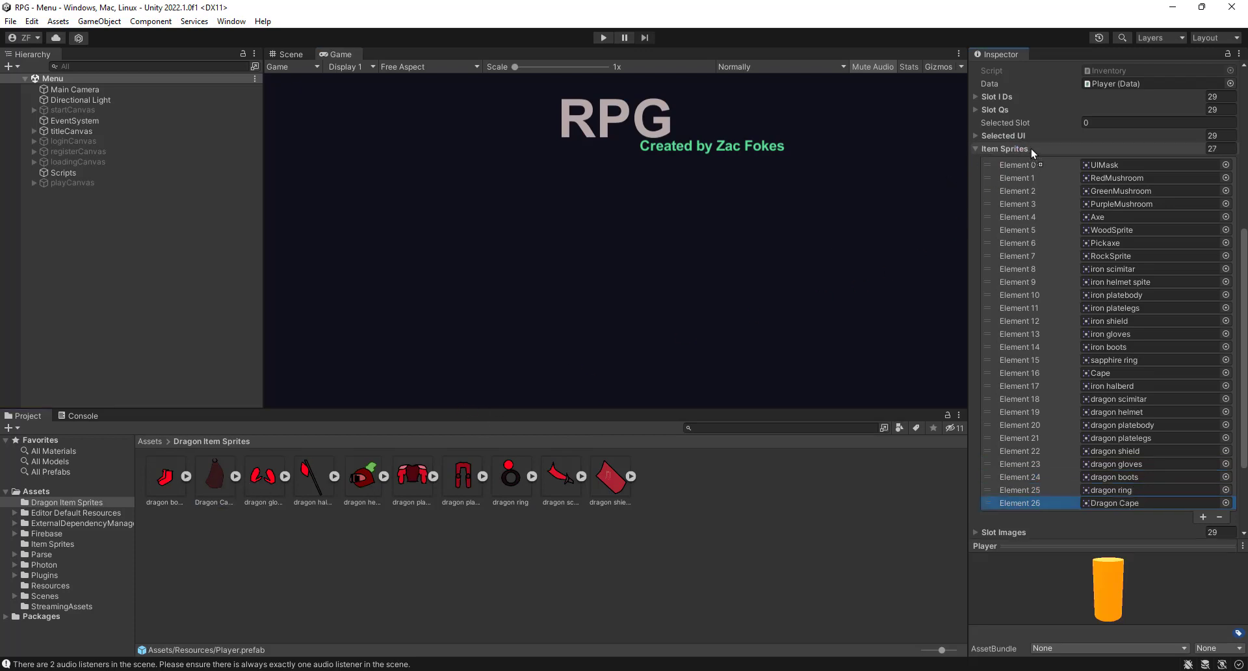
left_click_drag(318, 484, 1012, 151)
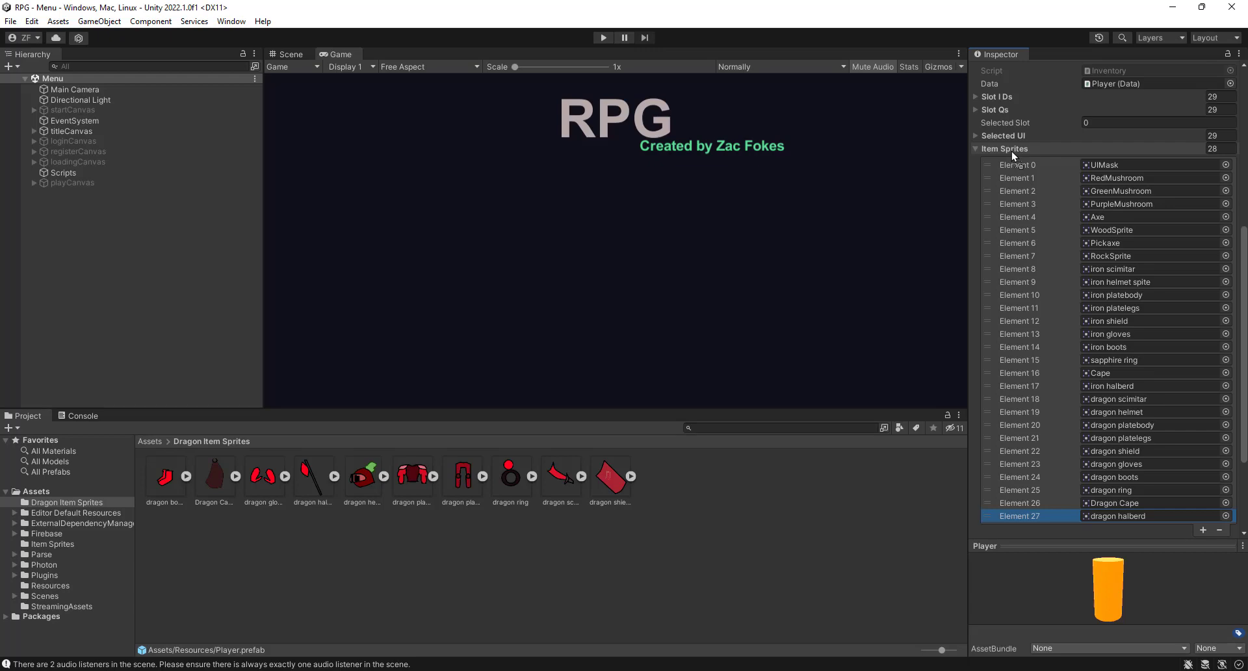
left_click(172, 253)
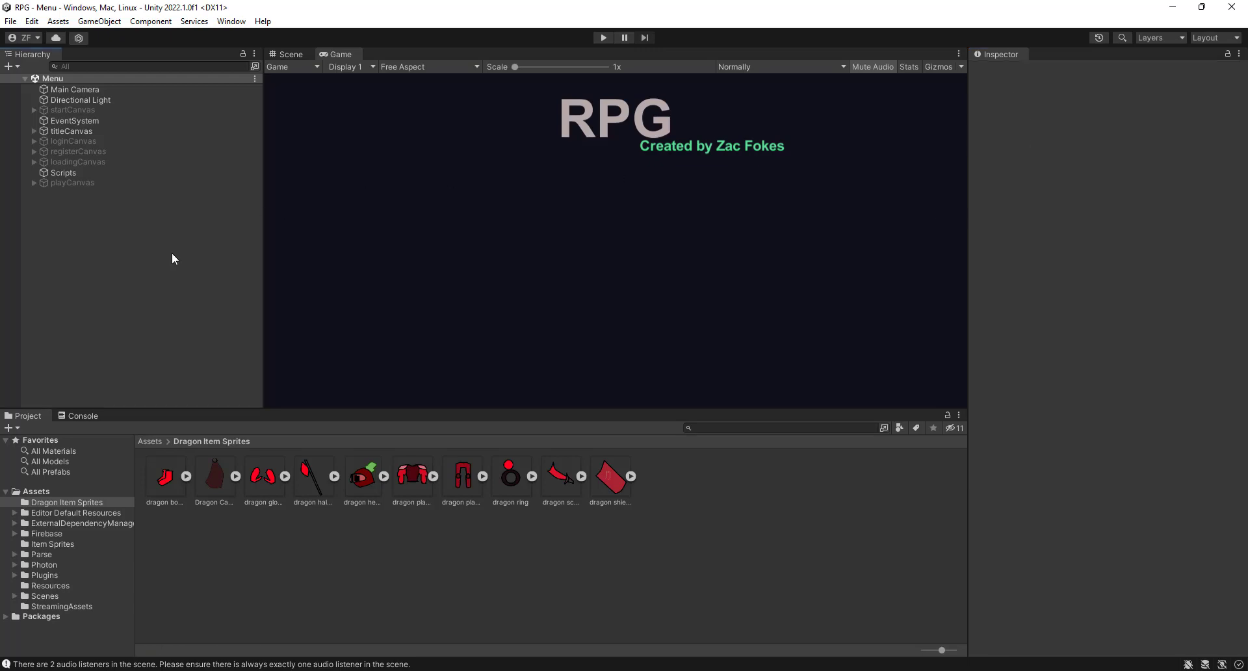